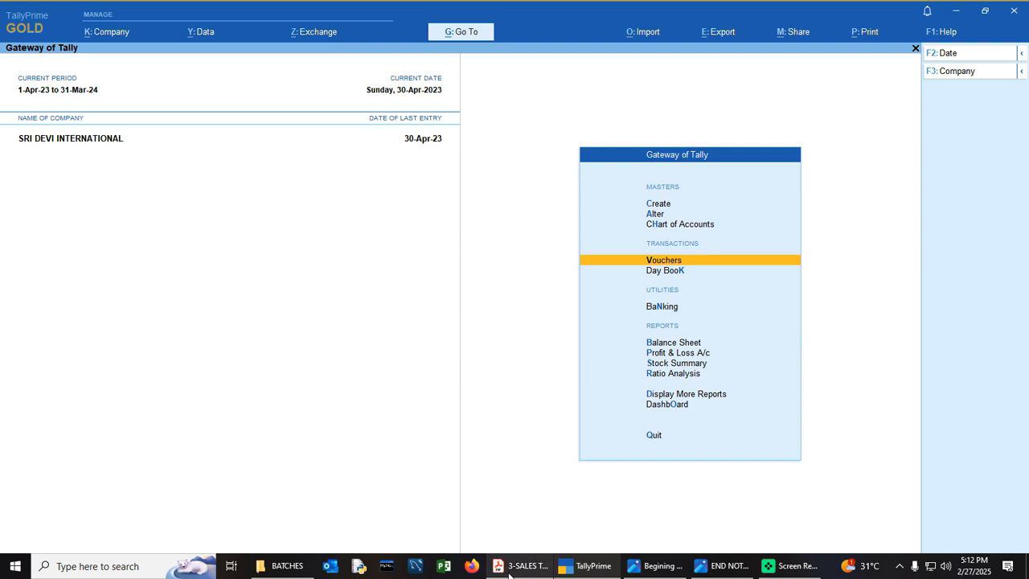
Browse in File Explorer to the TALLY folder on drive D: under DESKTOP BACKUP and IQPLUS PORTAL.
click(262, 566)
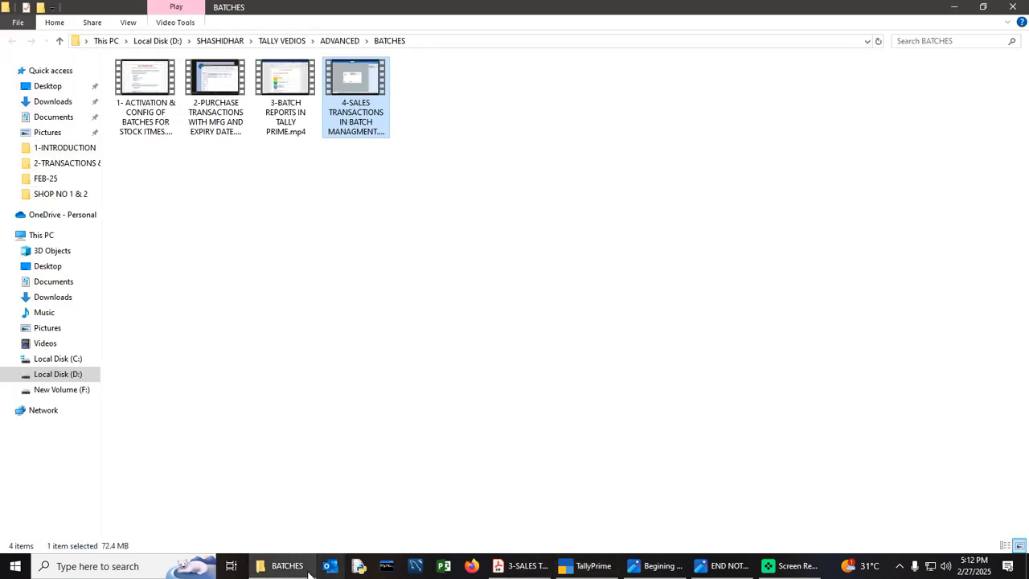
click(273, 568)
click(278, 568)
click(56, 375)
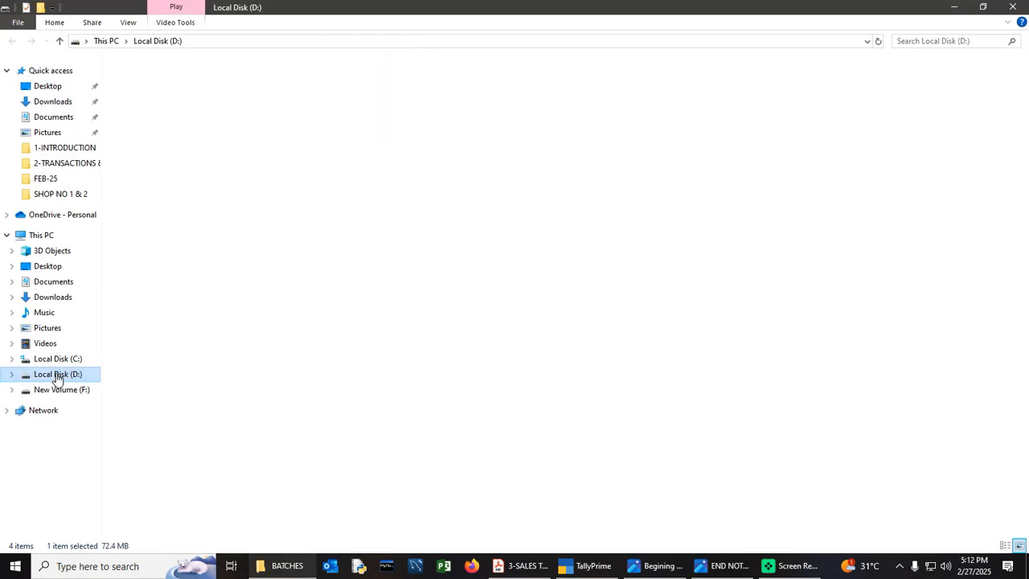
double_click(174, 78)
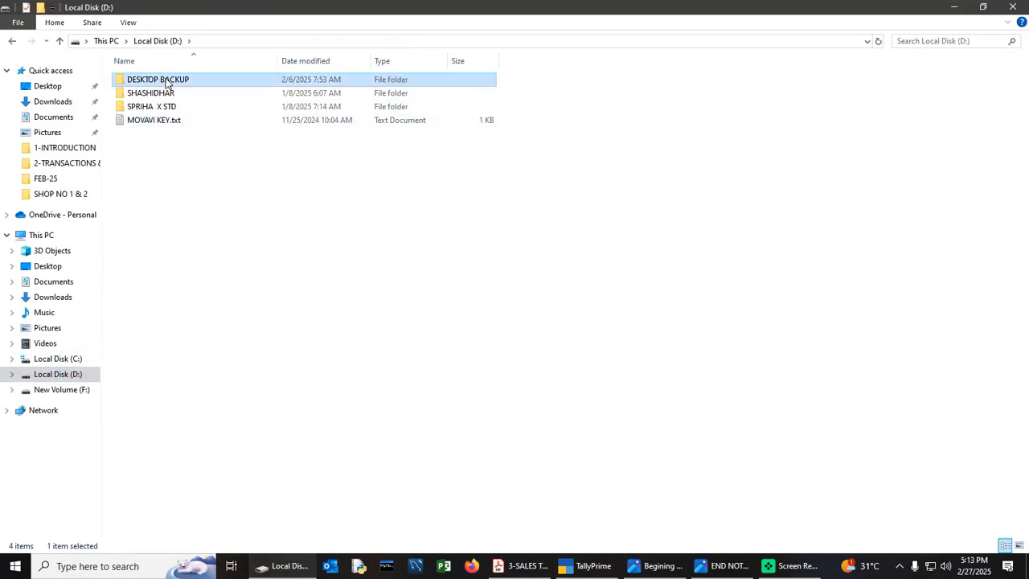
double_click(164, 96)
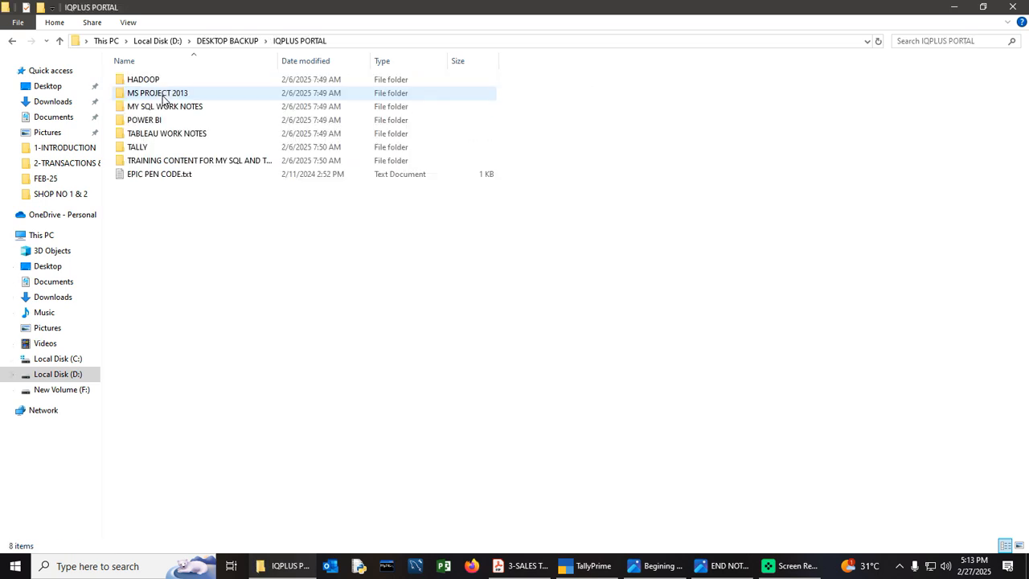
click(139, 148)
double_click(139, 148)
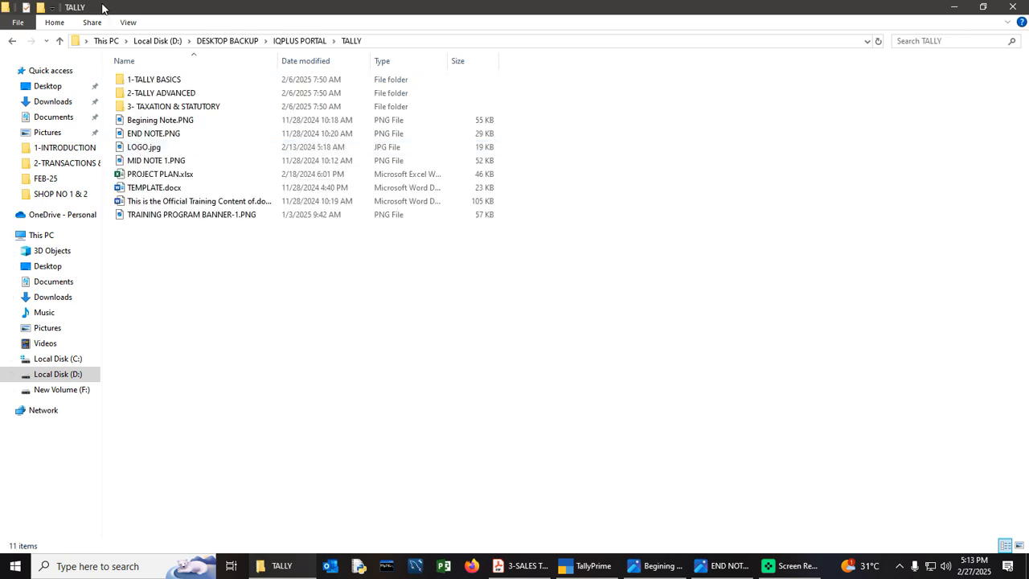
Open the 4-IDENTIFICATION OF EXPIRED BATCHES PDF from 2-TALLY ADVANCED, 1-BATCHES OR LOTS, 2-TRANSACTIONS & REPORTS.
double_click(168, 101)
double_click(137, 78)
click(159, 94)
double_click(158, 94)
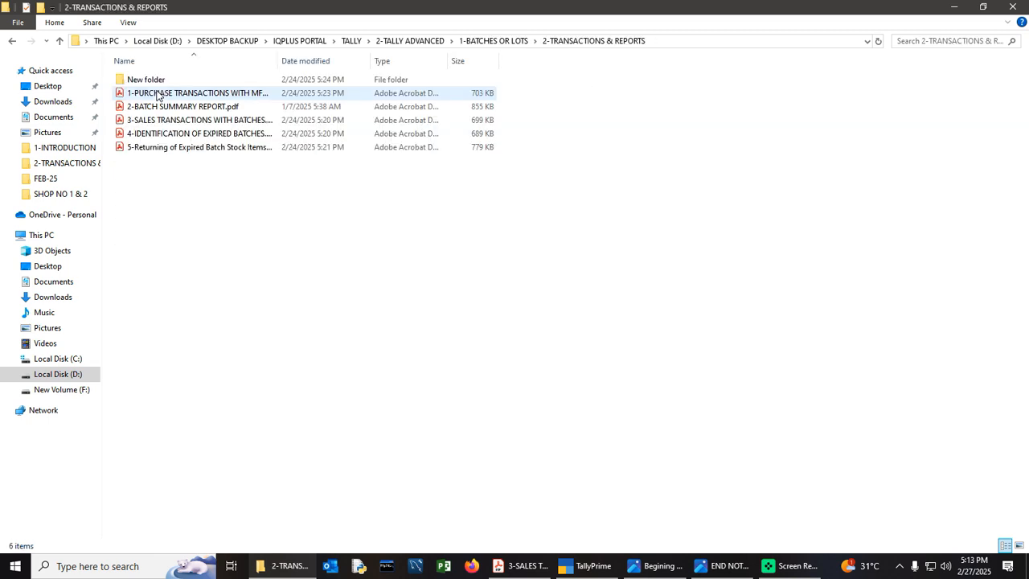
click(148, 134)
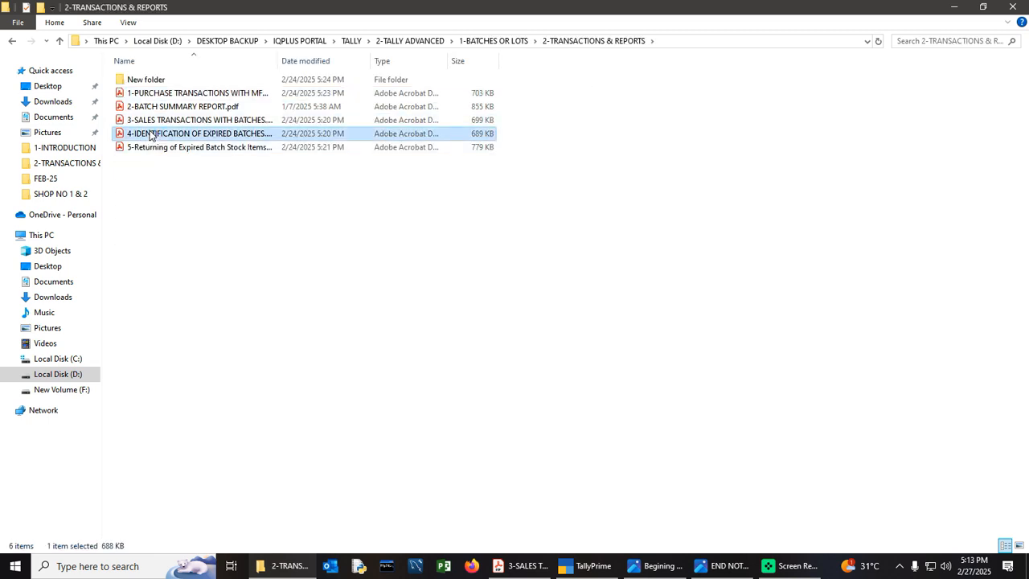
double_click(149, 135)
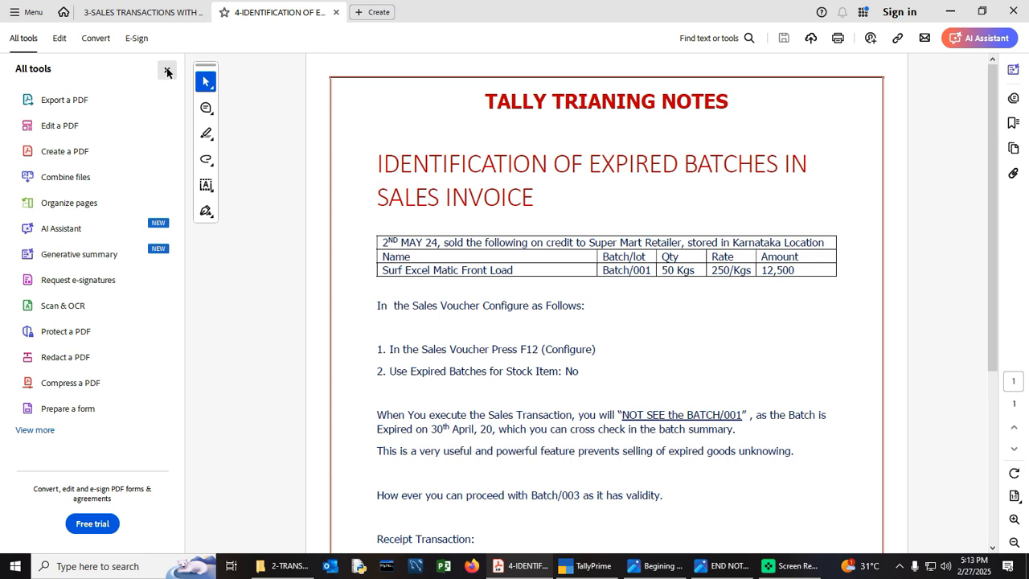
Hide the PDF reader's All tools pane and close the 3-SALES TRANSACTIONS document.
click(167, 72)
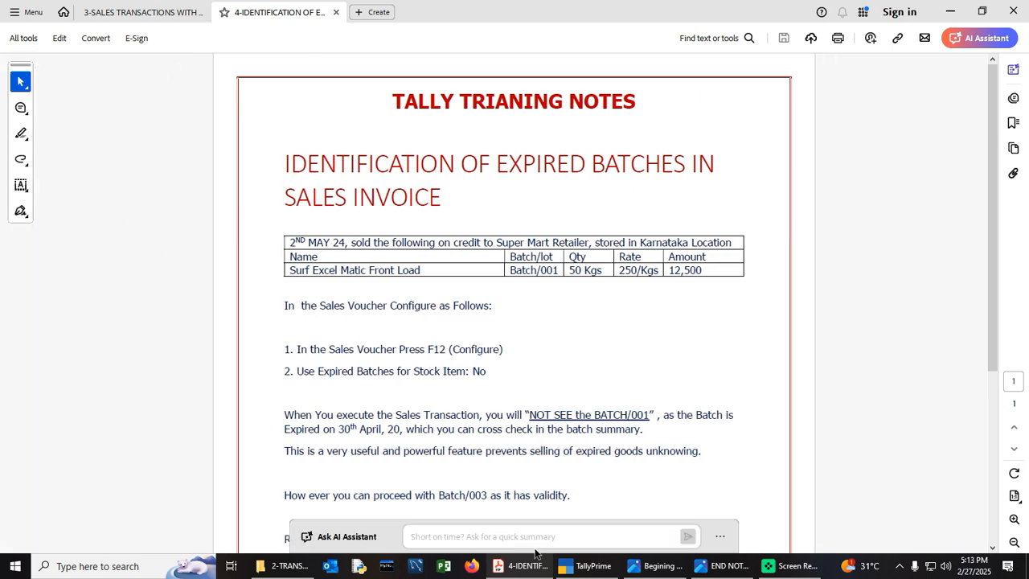
click(201, 13)
click(201, 13)
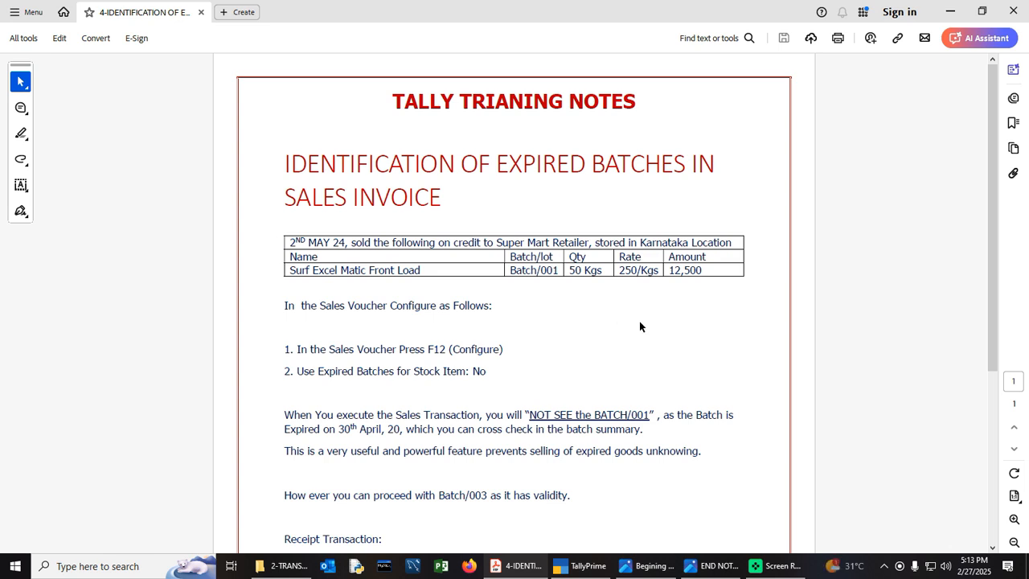
Switch to TallyPrime and start a sales voucher dated 2-5-23.
click(587, 566)
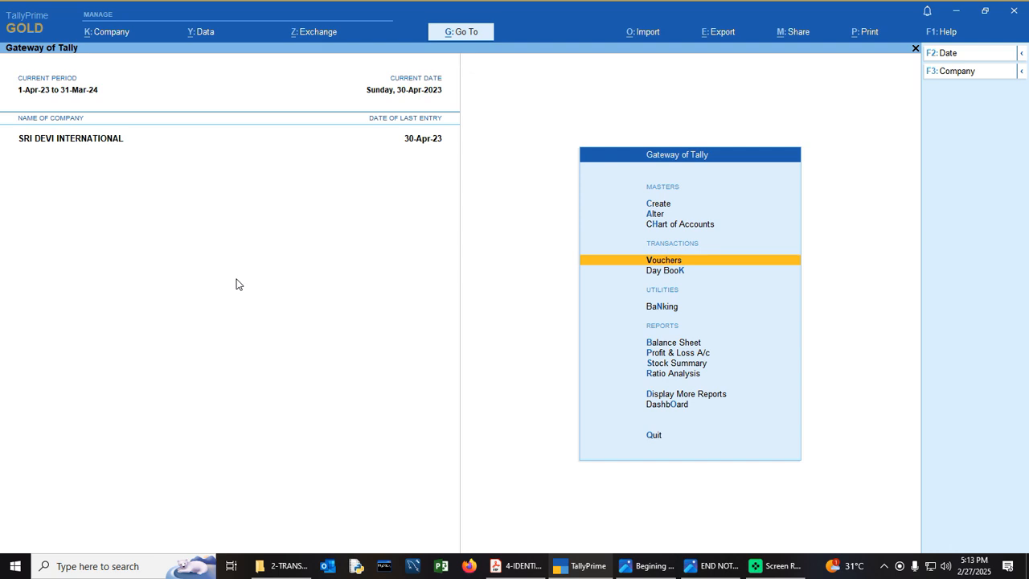
key(Return)
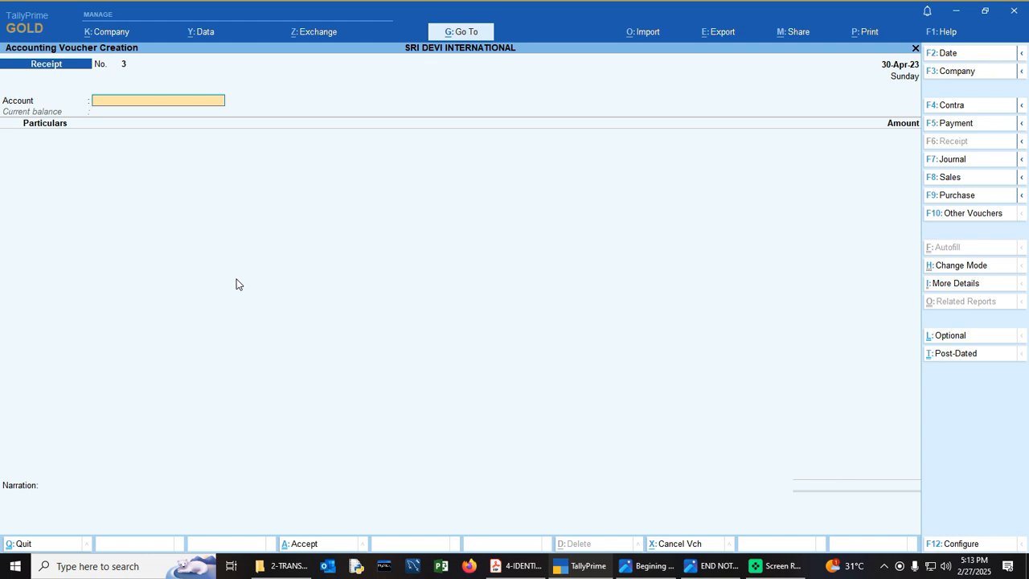
click(949, 177)
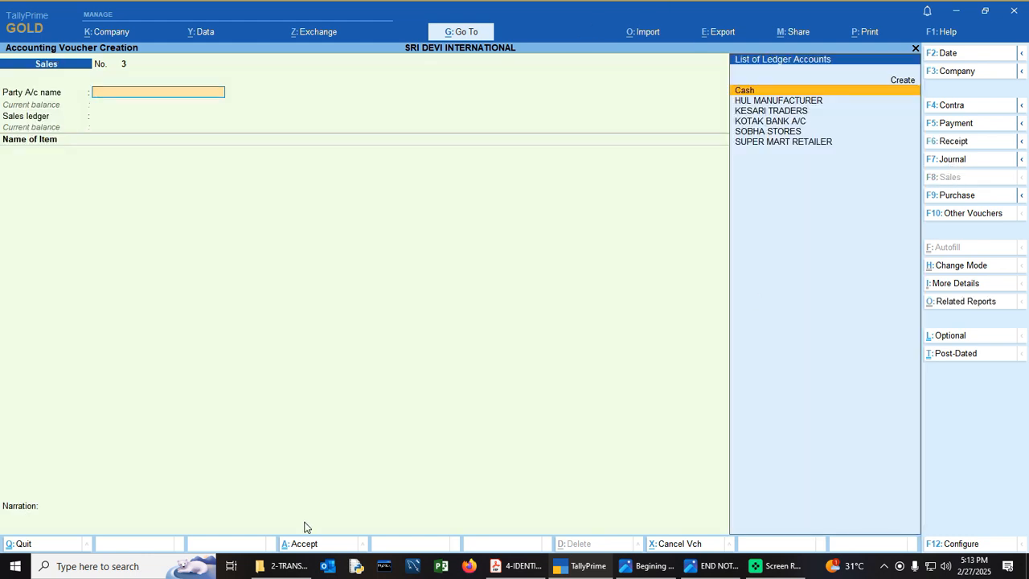
key(F2)
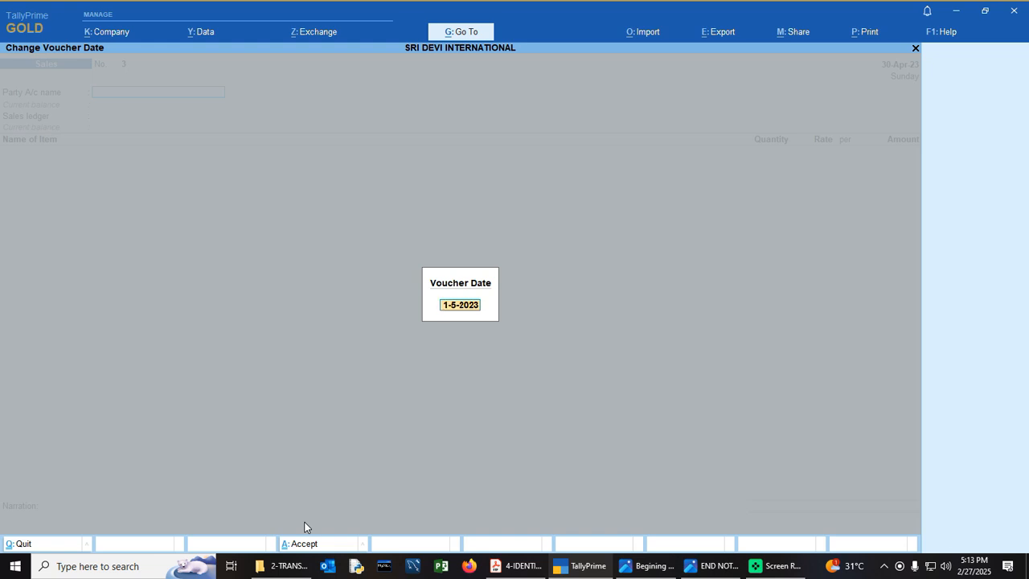
text(2-5-23)
key(Return)
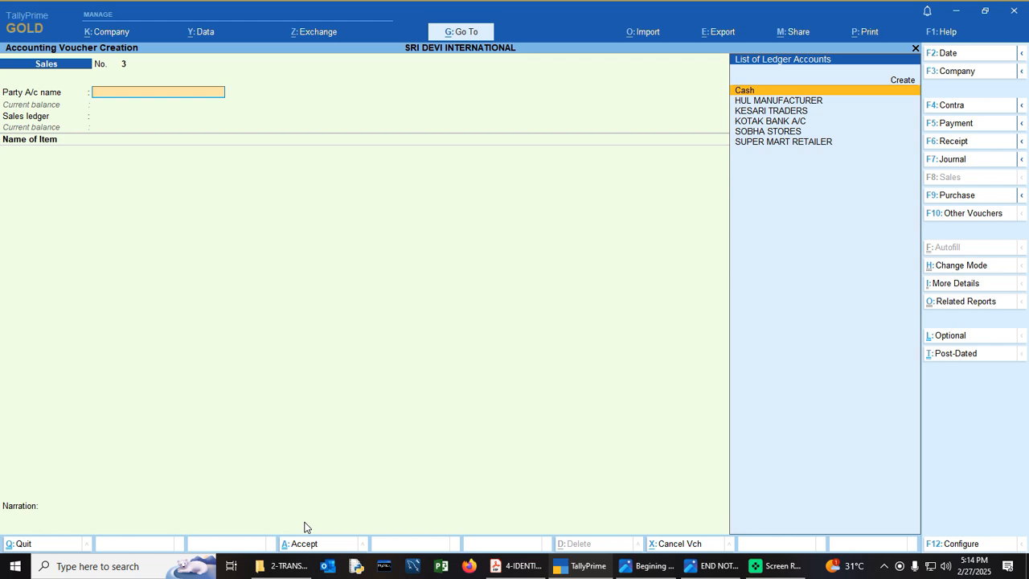
Choose SUPER MART RETAILER as the party account and accept the dispatch and party details without additions.
key(Down)
key(Down)
key(Down)
key(Down)
key(Down)
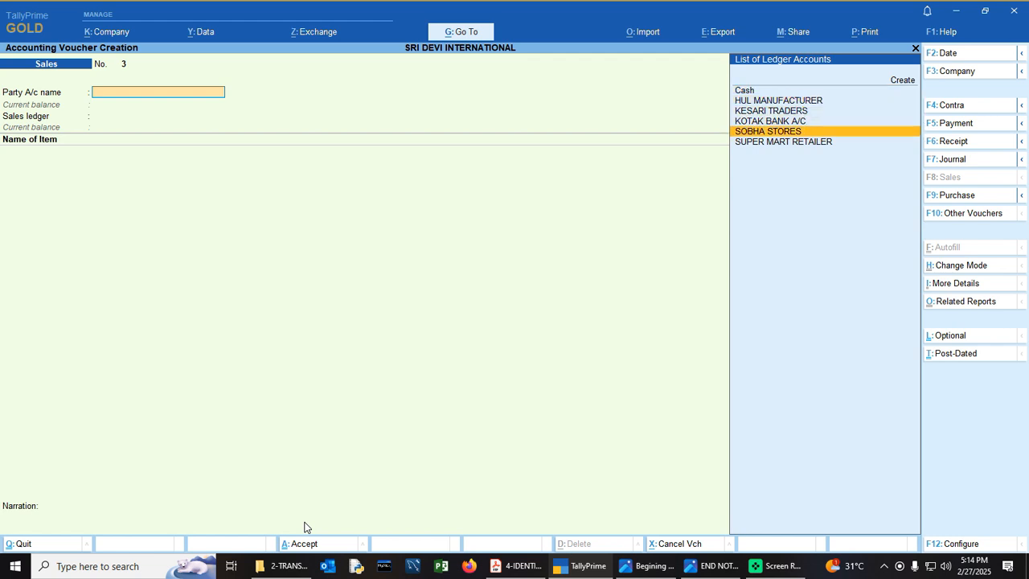
key(Return)
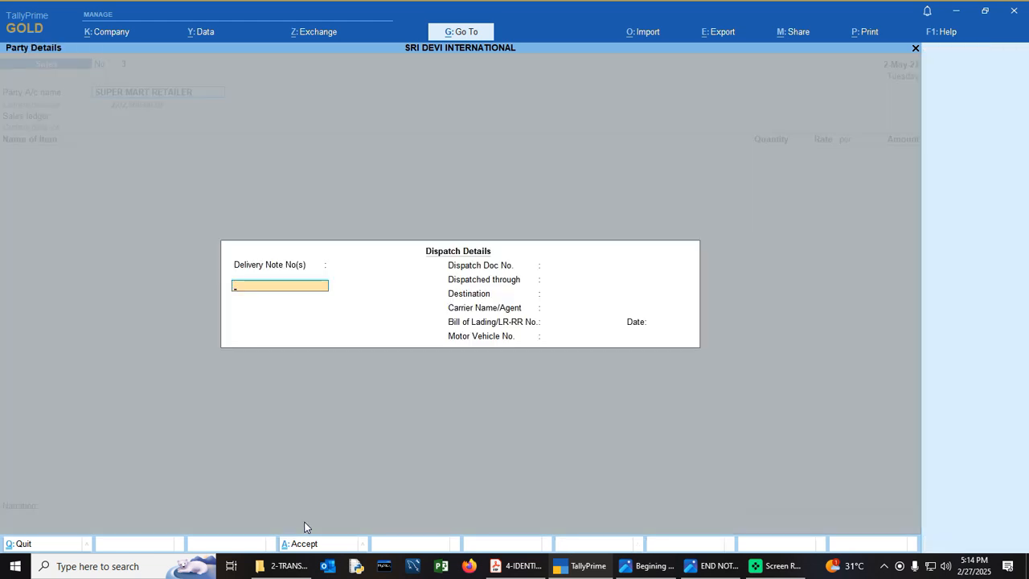
key(ctrl+a)
key(ctrl+a)
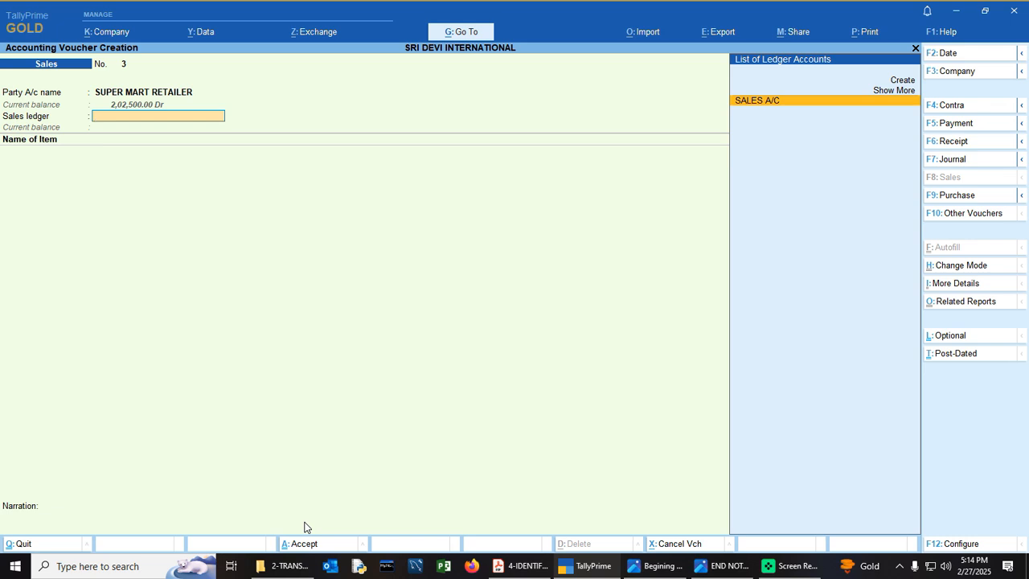
Check the Use Expired Batches for Stock items option in the sales voucher configuration and accept the configuration.
key(F12)
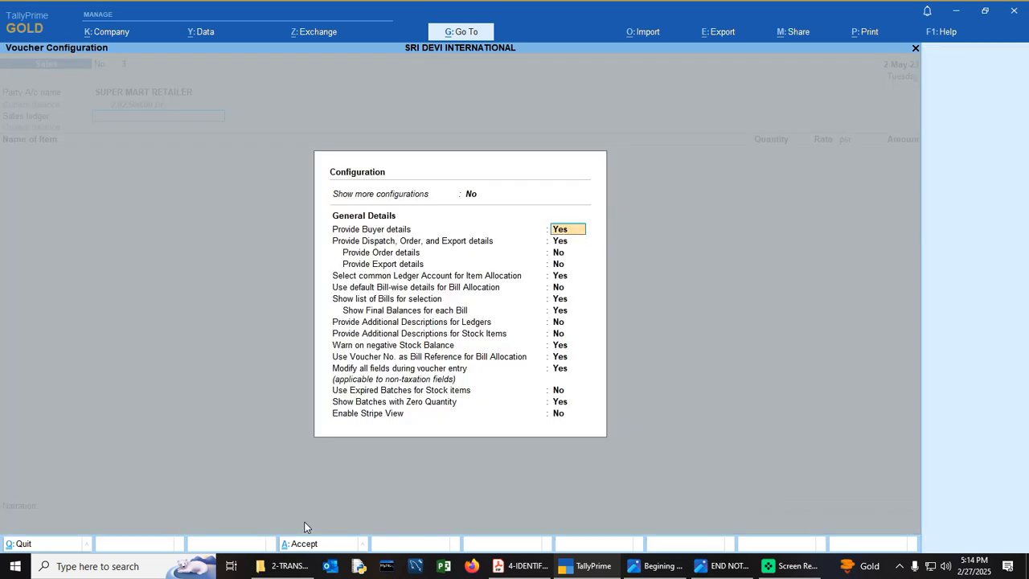
key(Return)
key(Return)
key(Return)
key(Return)
key(Return)
key(Return)
key(Return)
key(Return)
key(Return)
key(Return)
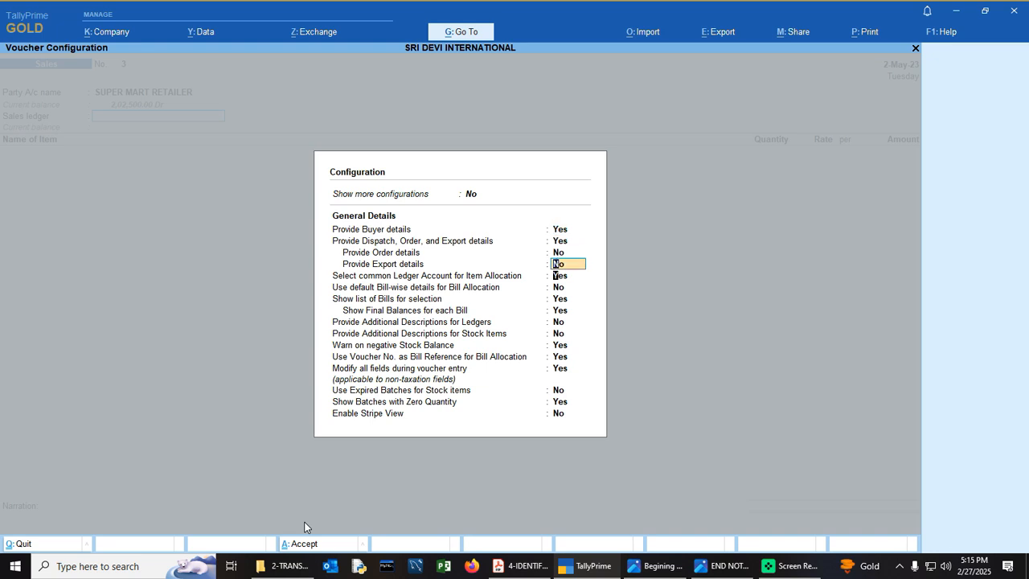
key(Return)
key(Return)
key(Return)
key(Return)
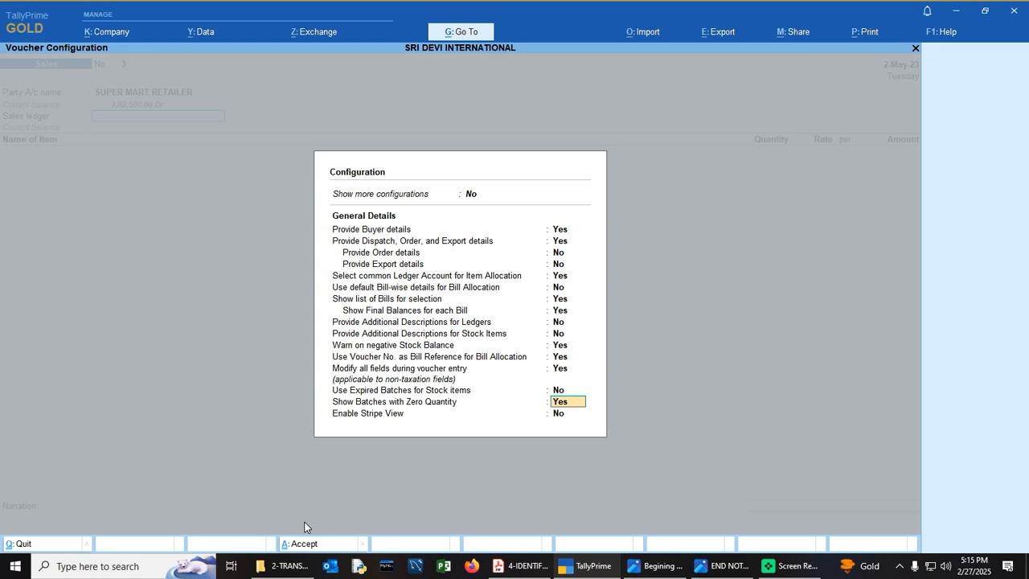
key(Up)
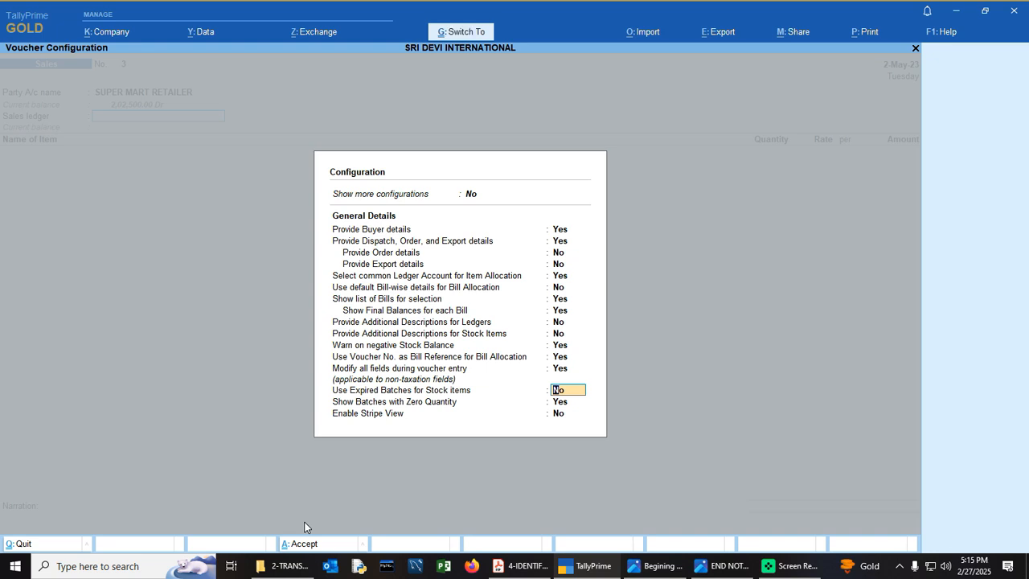
key(ctrl+a)
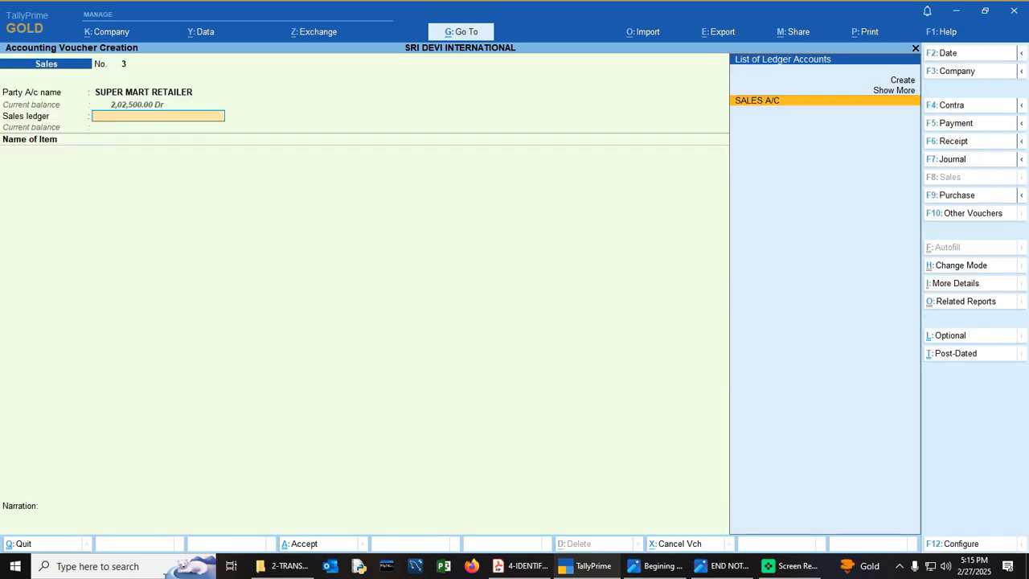
Check the batch number for Surf Excel Matic Front Load in the PDF notes, then return to TallyPrime.
click(522, 565)
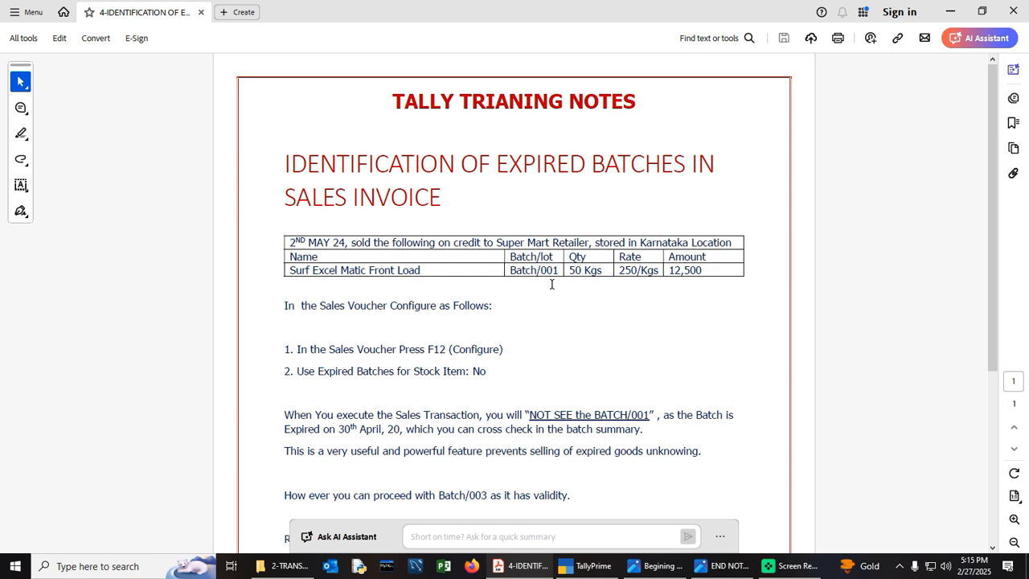
drag(564, 270, 521, 275)
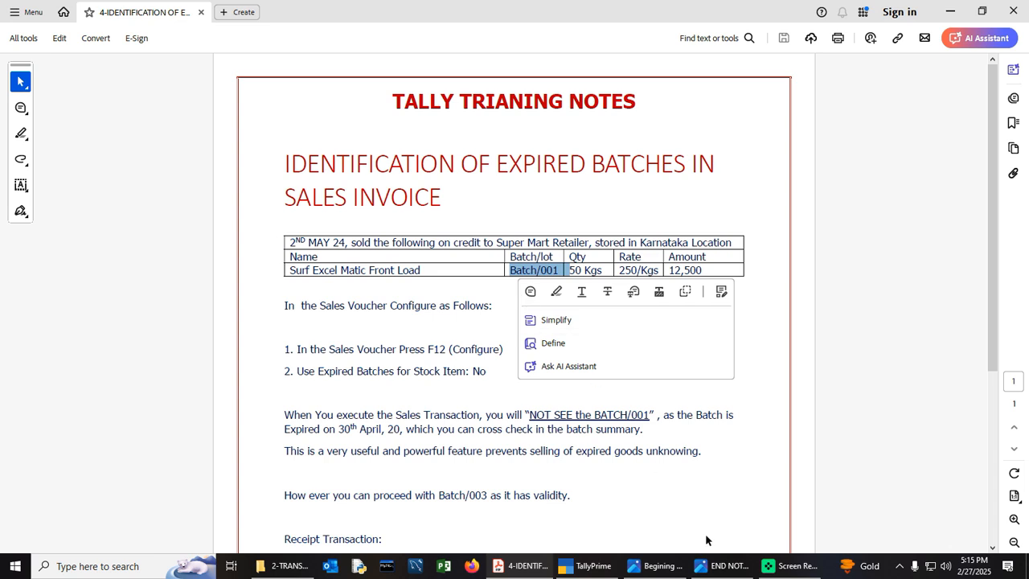
click(603, 568)
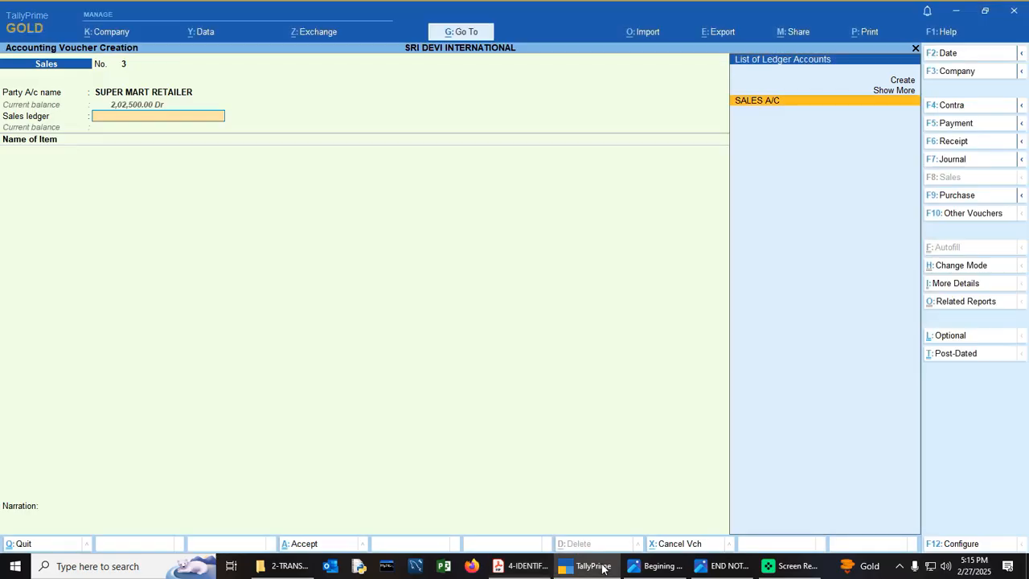
Set the sales ledger to SALES A/C and add SURF EXCEL MATIC FRONT LOAD POWDER from KARNATAKA LOCATION.
key(Return)
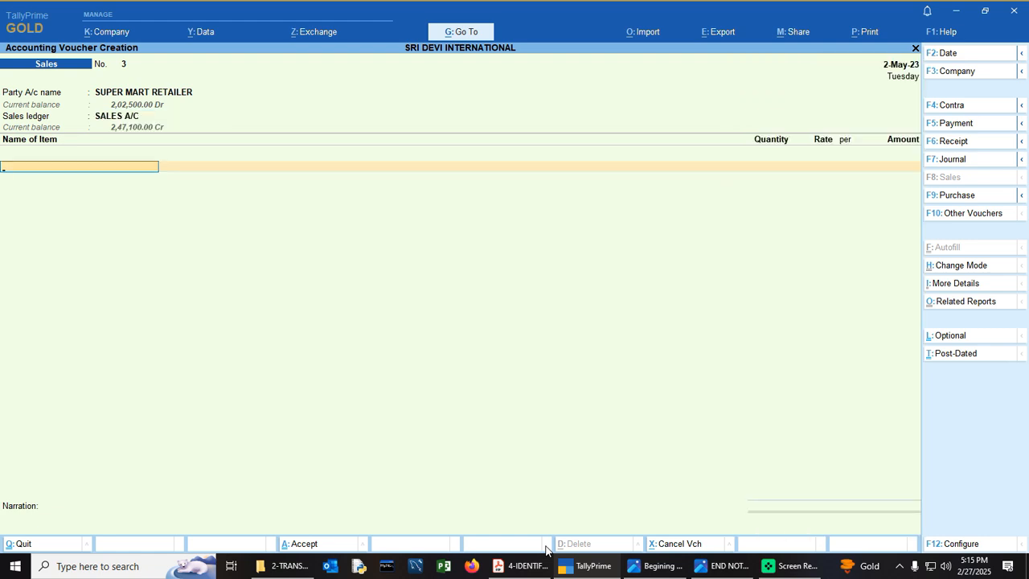
text(SUR)
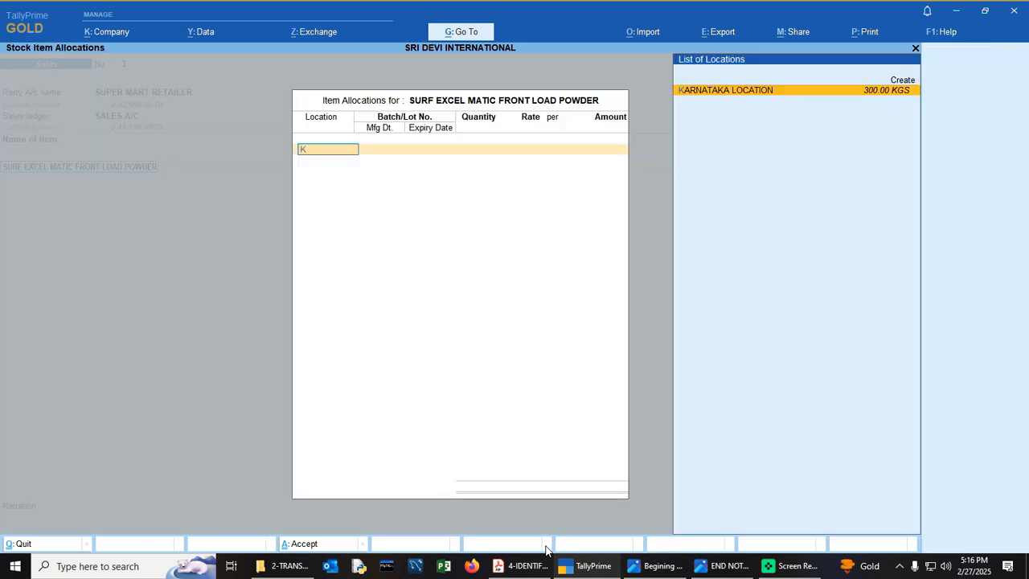
key(Return)
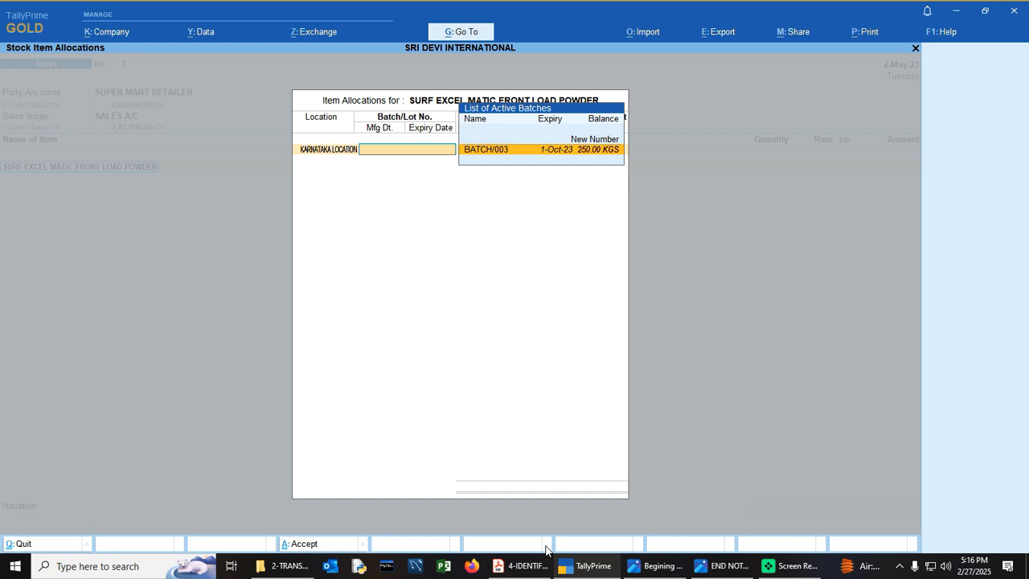
Allocate 50 KGS of the item from BATCH/003 at a rate of 250 per KGS and end the item list.
key(Return)
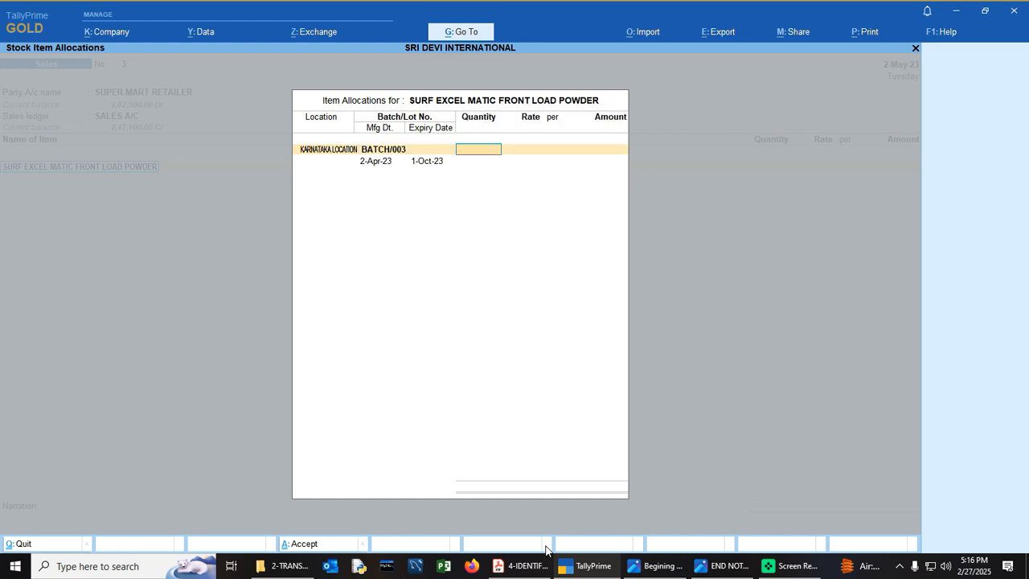
text(50)
key(Return)
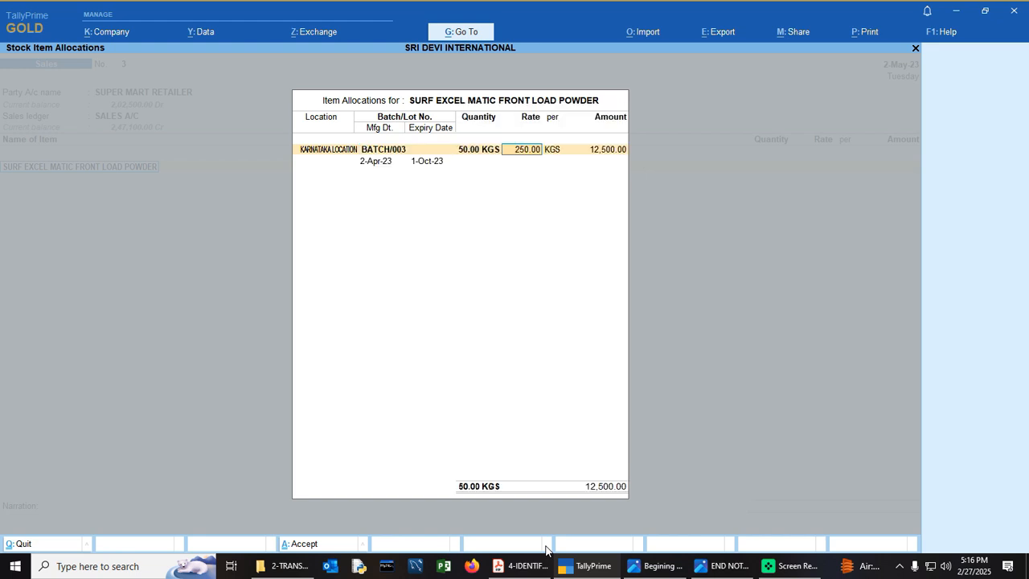
key(Return)
key(Return)
key(Return)
key(Return)
key(Return)
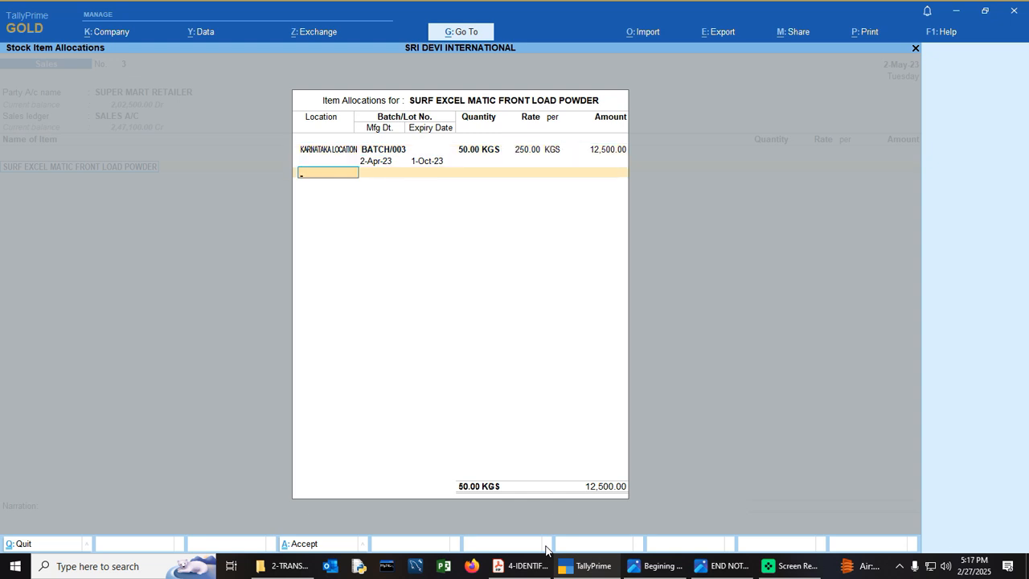
key(Return)
key(Return)
key(Return)
key(Return)
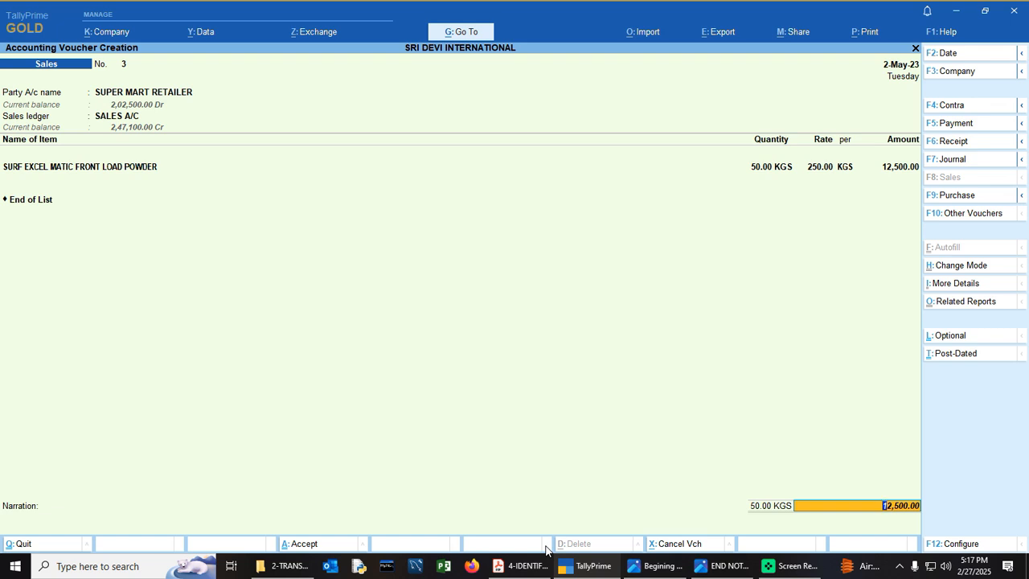
Accept the bill-wise details for SUPER MART RETAILER as New Ref 3 for 12,500.00 Dr without credit days.
key(Return)
key(Return)
key(Return)
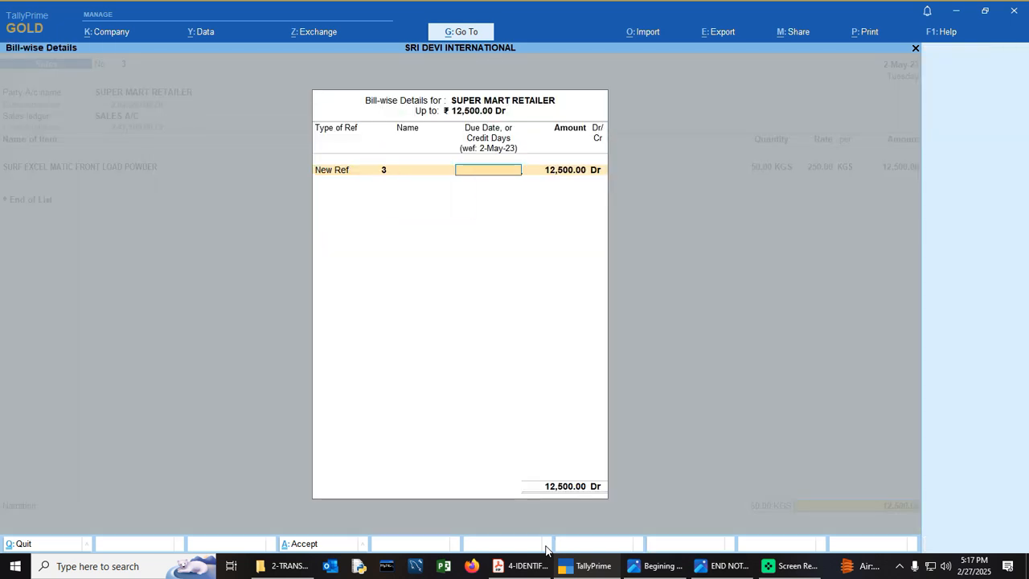
key(Return)
key(Return)
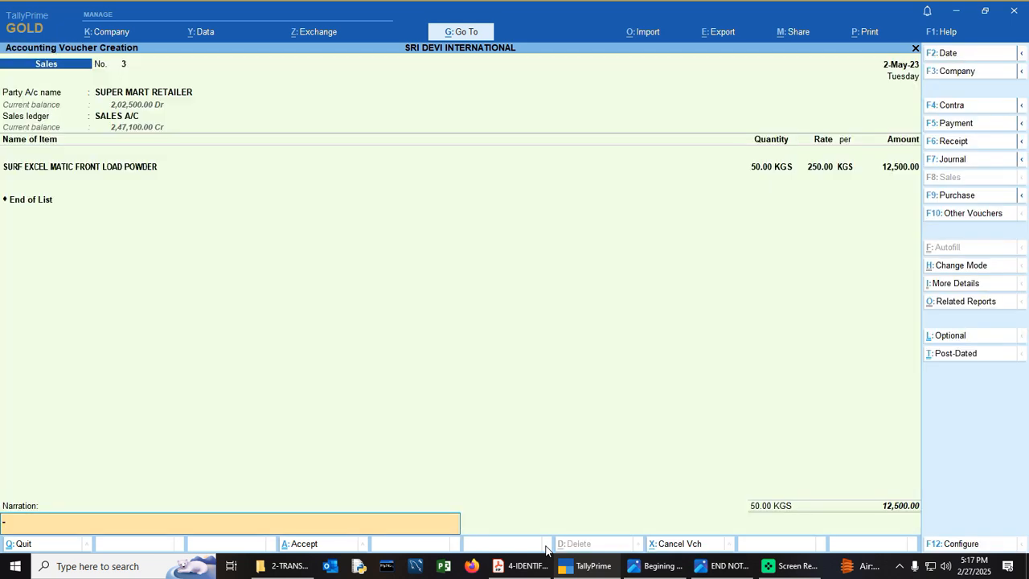
Save the sales voucher for SUPER MART RETAILER with the narration left blank.
key(Return)
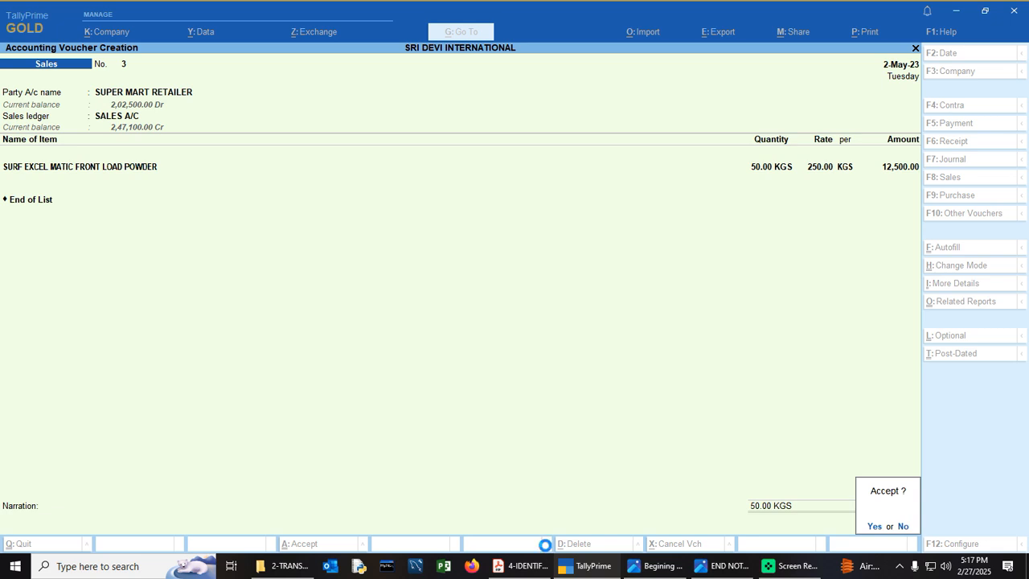
key(Return)
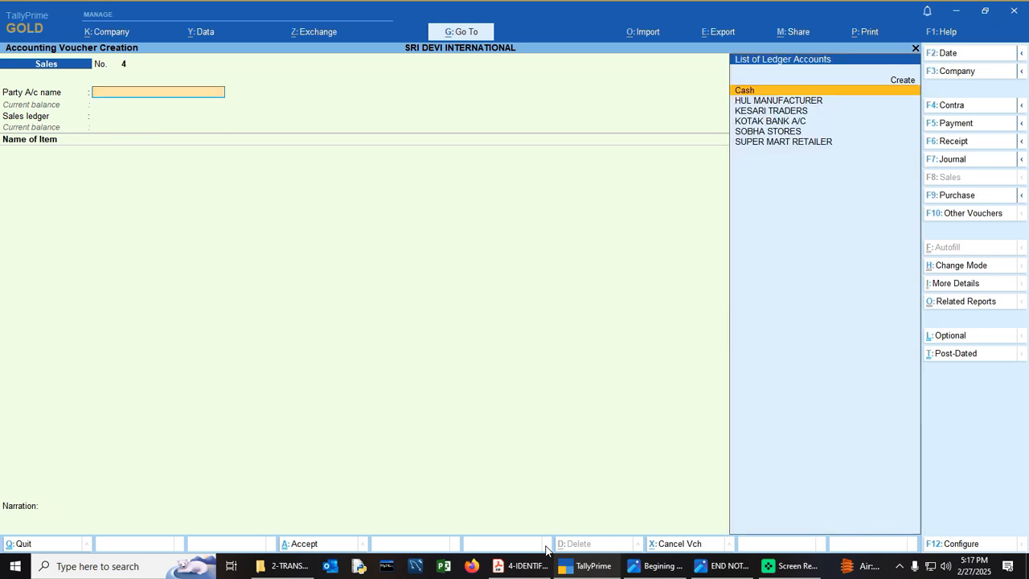
Open the Batch Summary report for SURF EXCEL MATIC FRONT LOAD POWDER in detailed format.
key(ctrl)
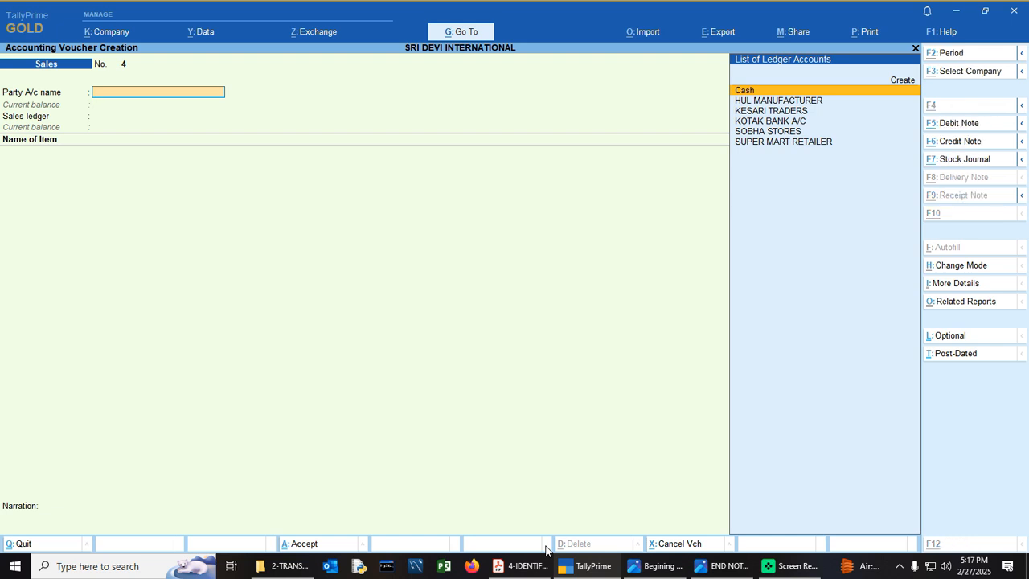
key(ctrl+g)
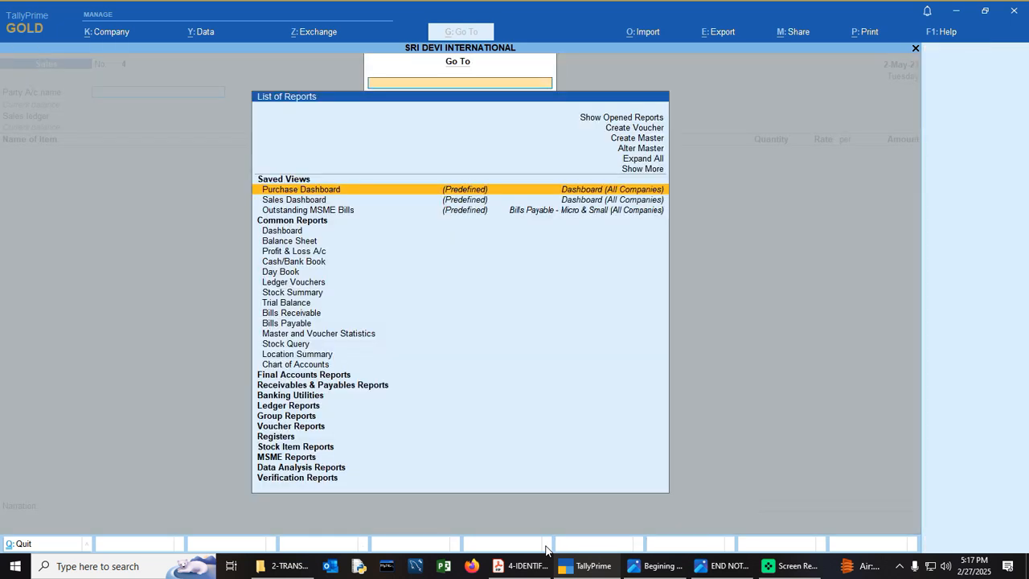
text(BAT)
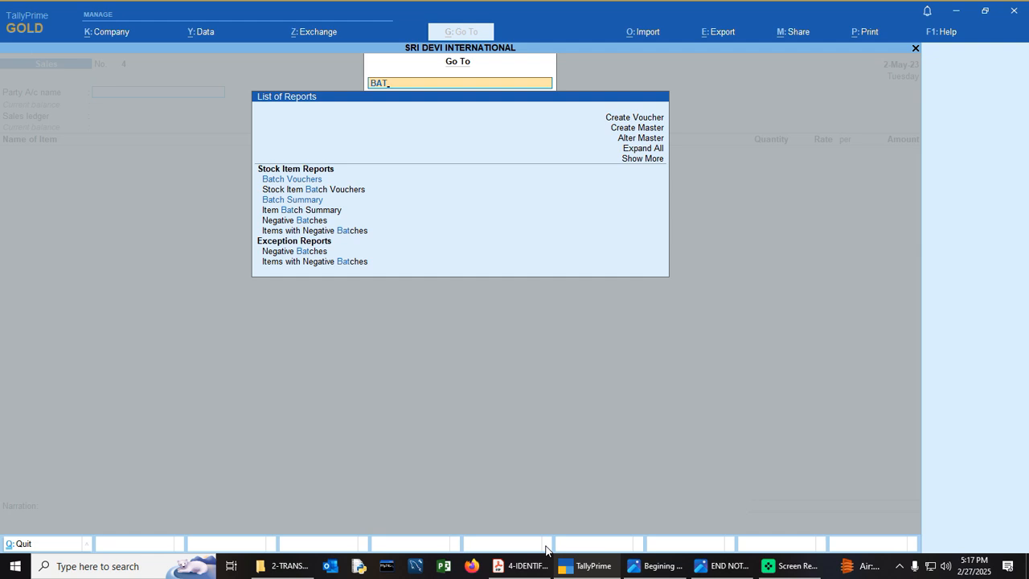
key(Down)
key(Down)
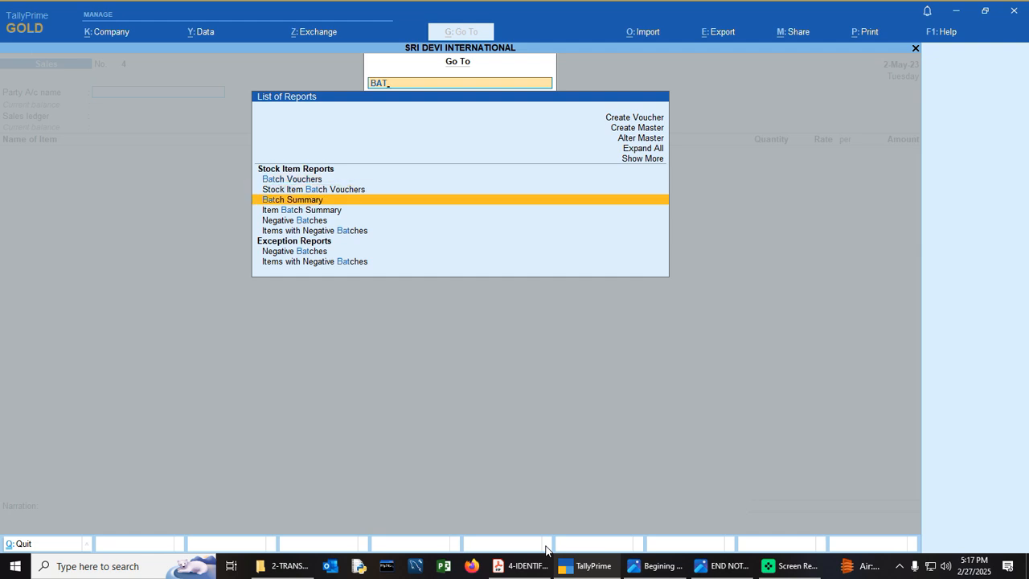
key(Return)
key(Down)
key(Down)
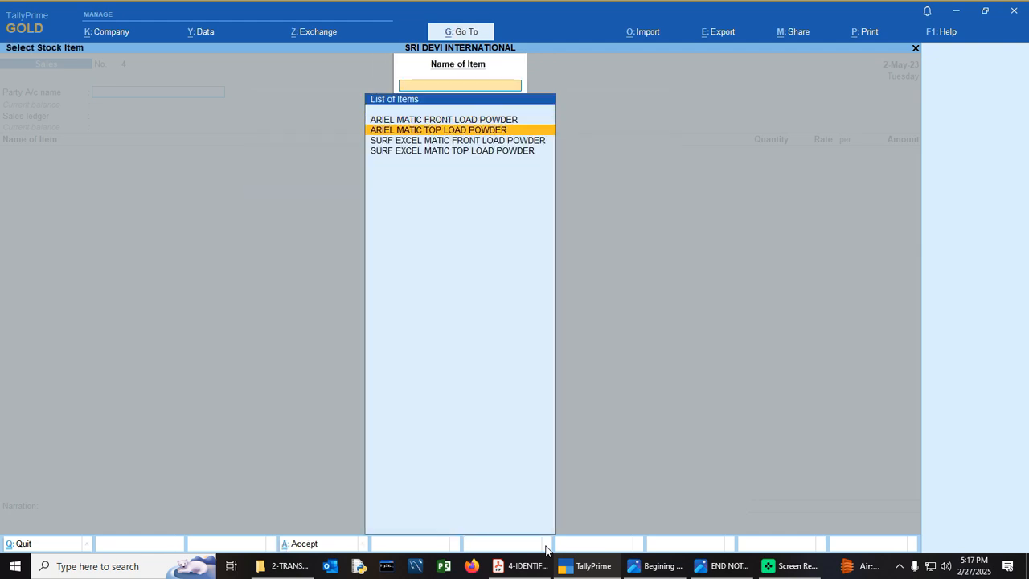
key(Return)
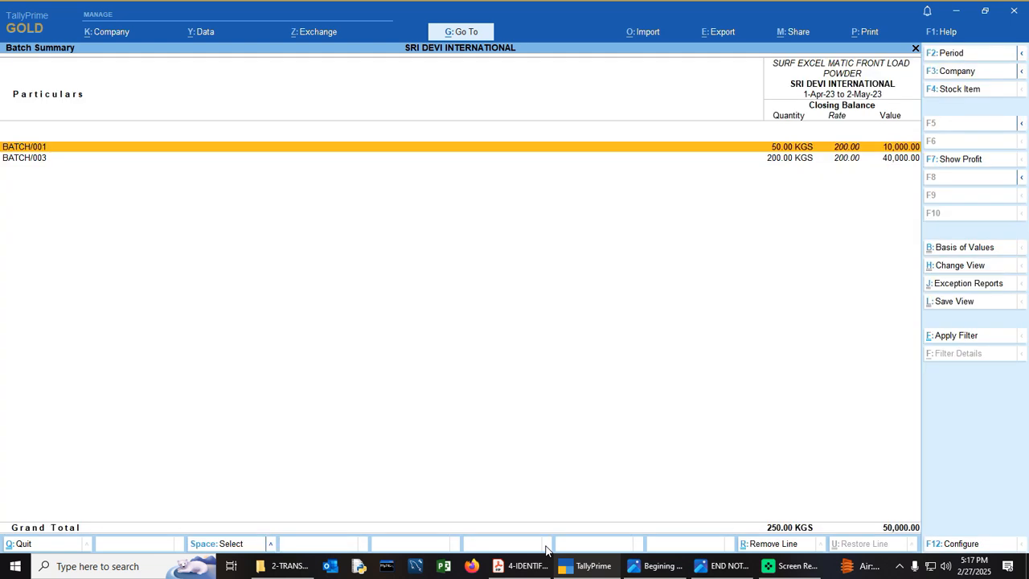
key(alt)
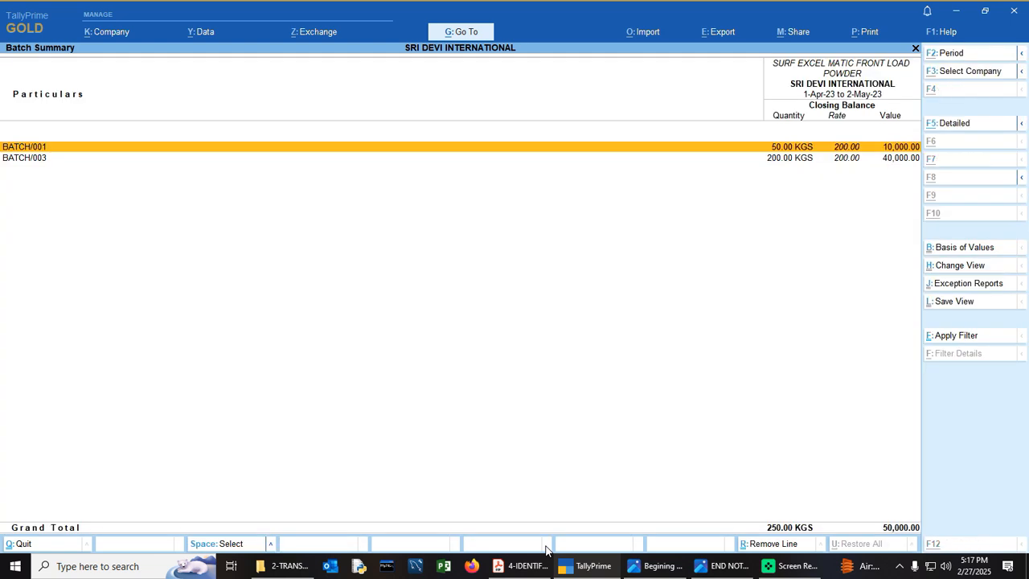
key(alt+F5)
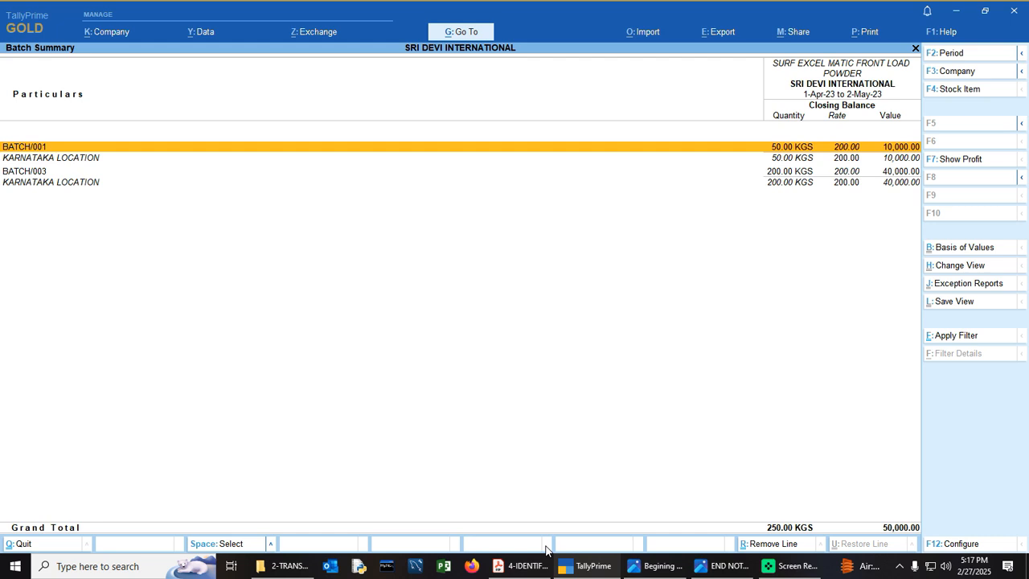
Configure the Batch Summary to show the manufacturing date and the expiry date of batches.
key(F12)
key(Down)
key(Down)
key(Down)
key(Down)
key(Down)
key(Down)
key(Down)
key(Down)
key(Up)
text(Y)
key(Return)
text(Y)
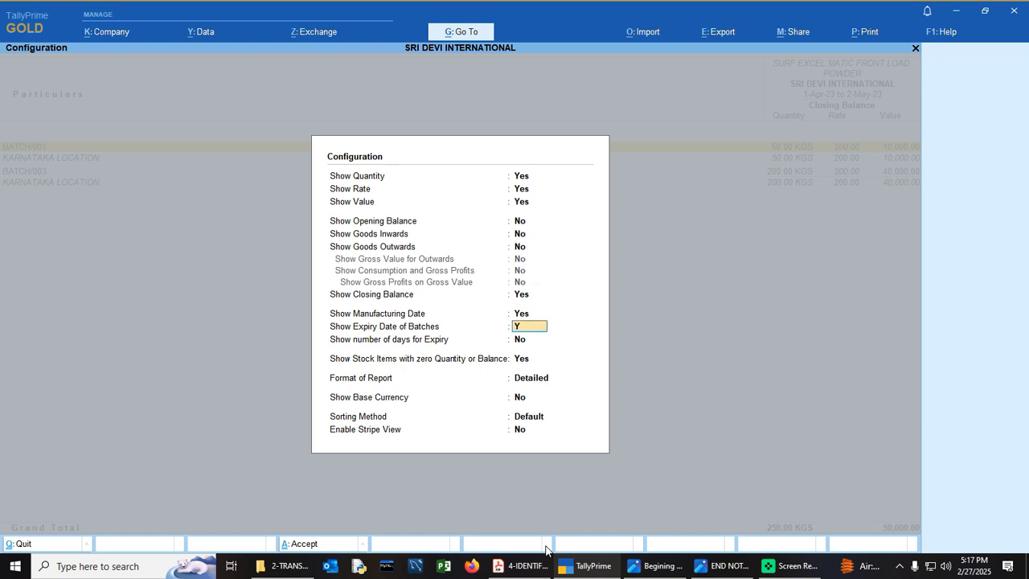
key(Return)
key(ctrl+a)
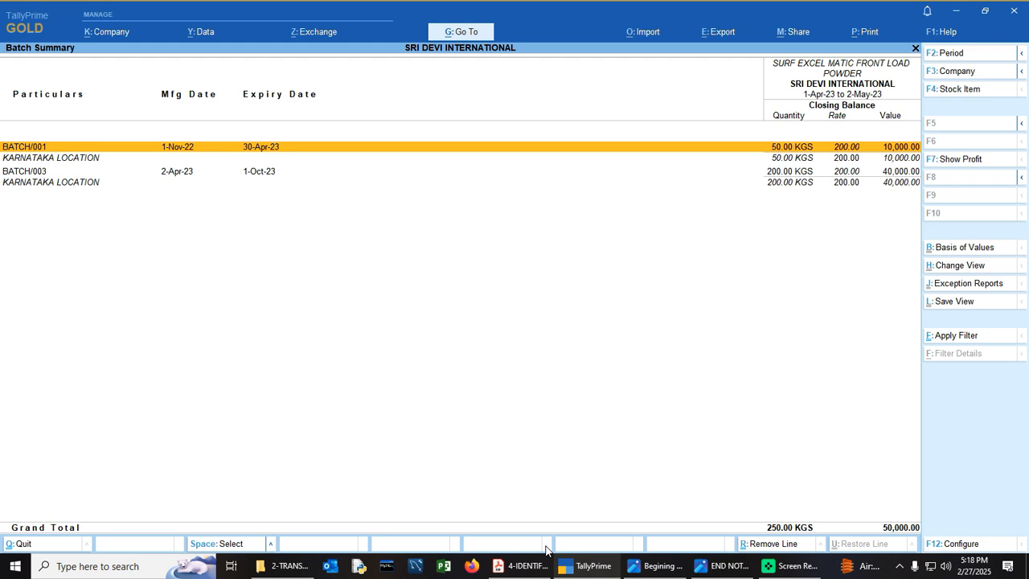
Close the Batch Summary, check the Receipt Transaction details in the PDF notes and return to TallyPrime.
key(Escape)
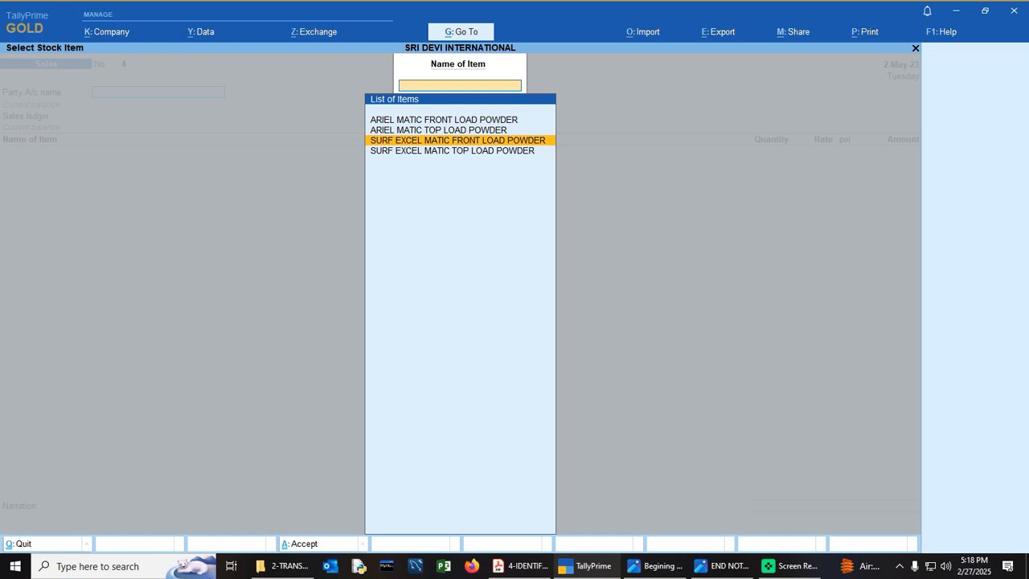
click(543, 574)
scroll(440, 395, down, 4)
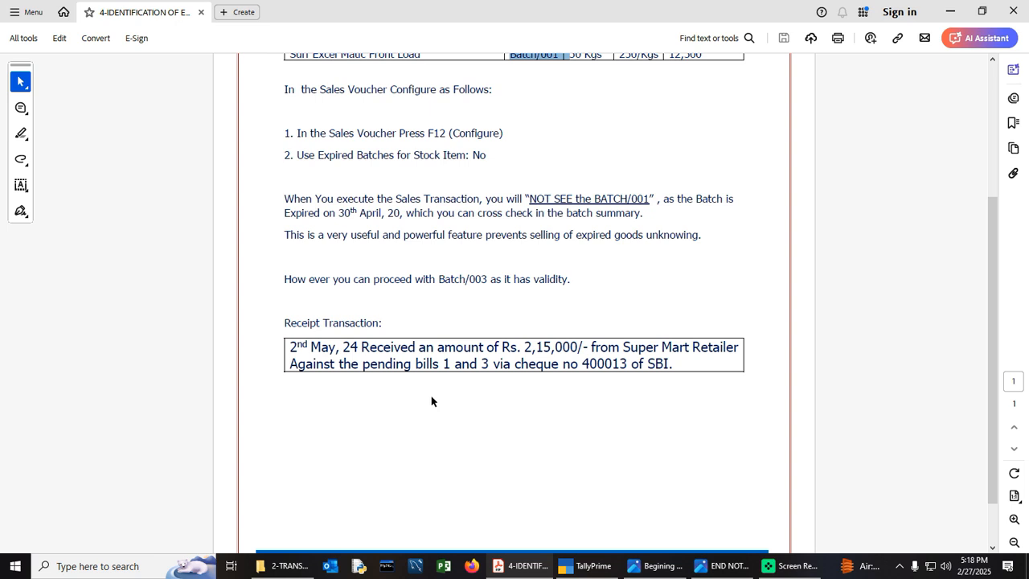
key(alt+Tab)
Start a receipt voucher with KOTAK BANK A/C as the account and SUPER MART RETAILER as the party.
key(Escape)
key(Escape)
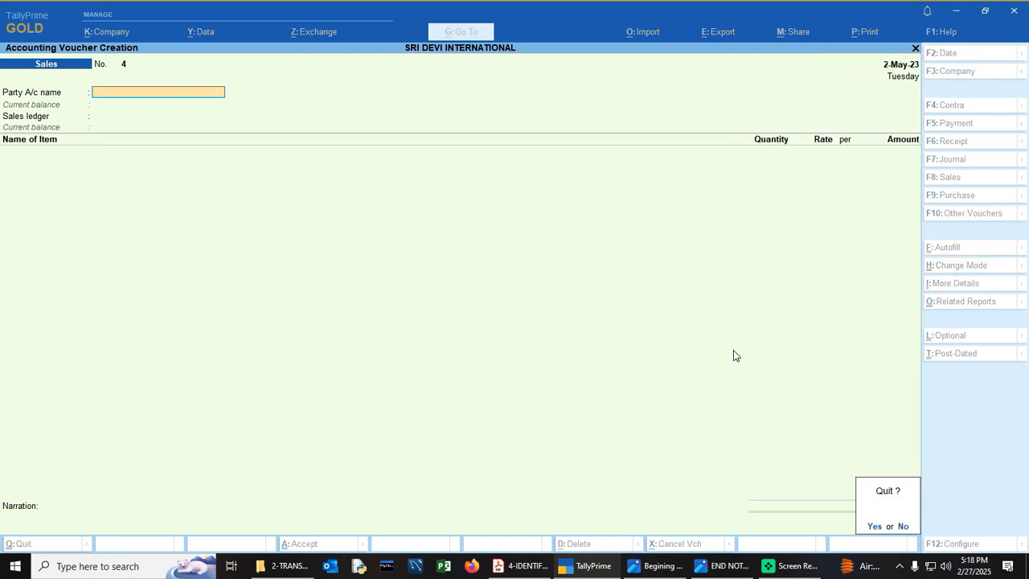
key(y)
key(Return)
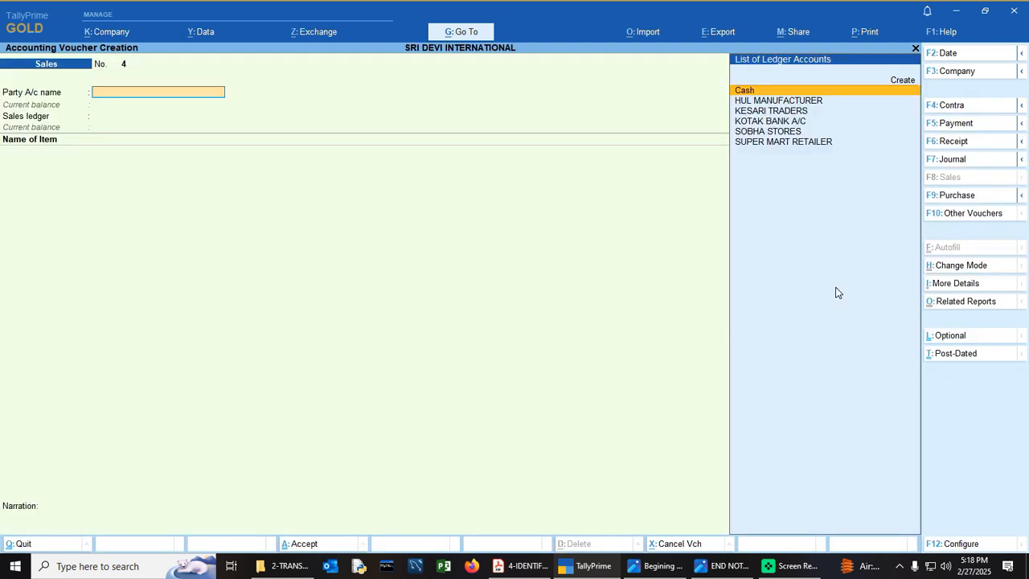
click(942, 143)
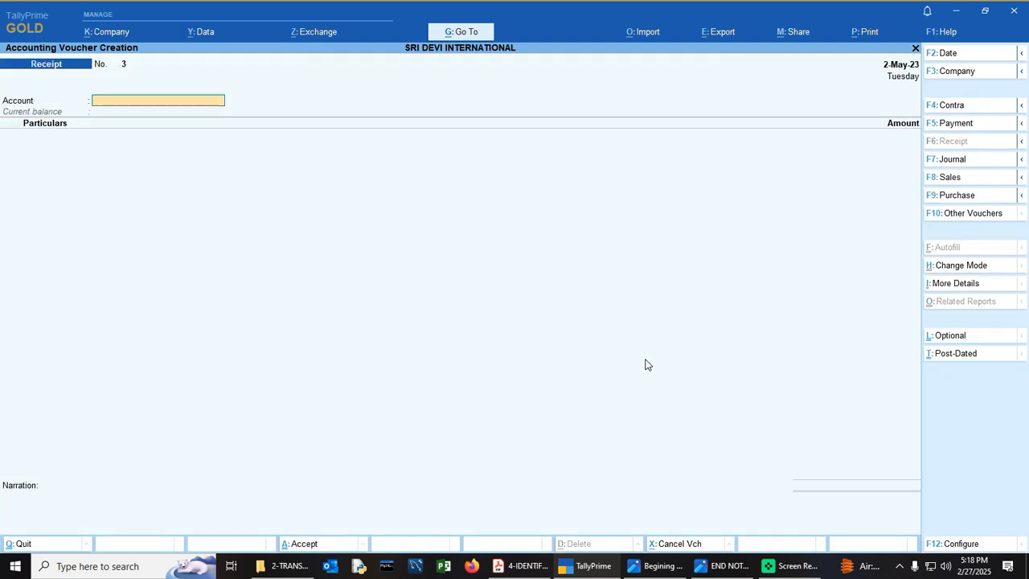
text(k)
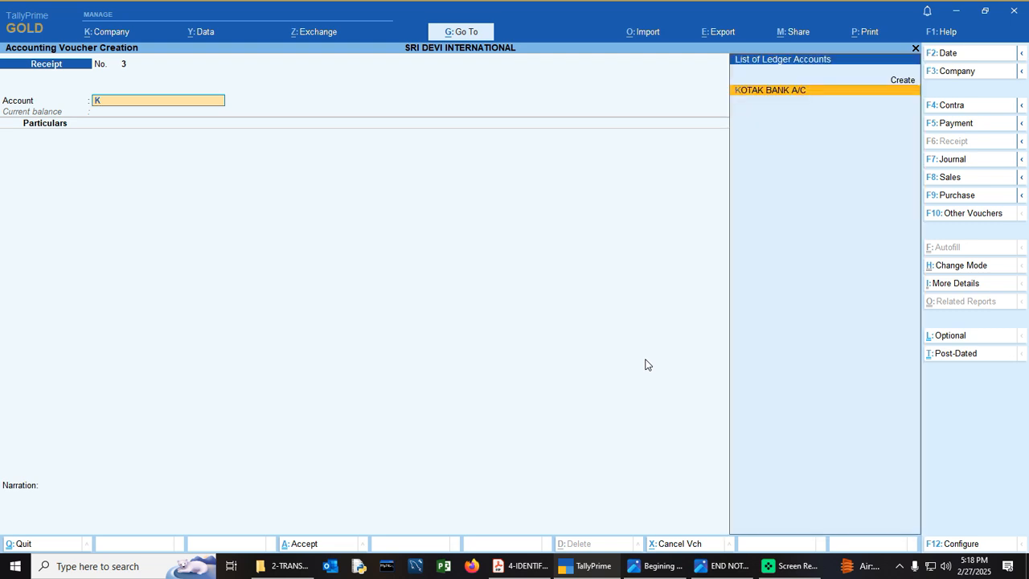
key(Return)
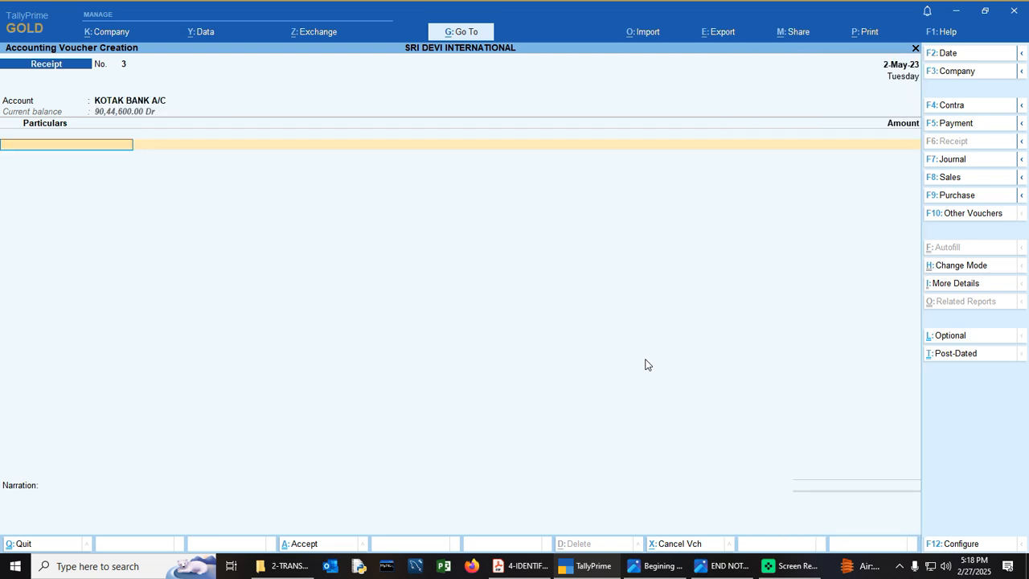
text(sup)
key(Return)
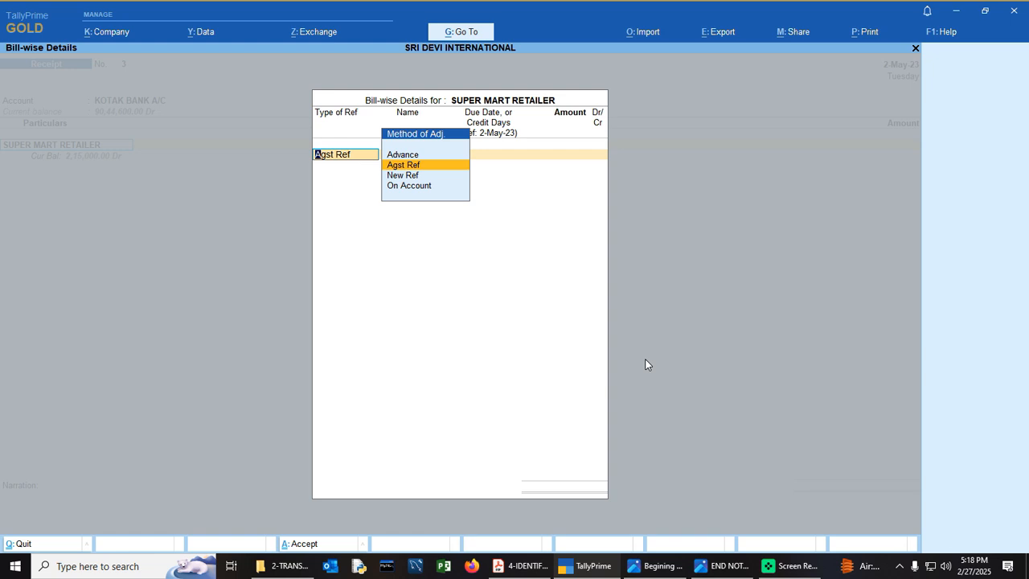
Adjust the receipt against pending bill 1 for 2,02,500.00 Cr and bill 3 for 12,500.00 Cr, then end the lists.
key(Return)
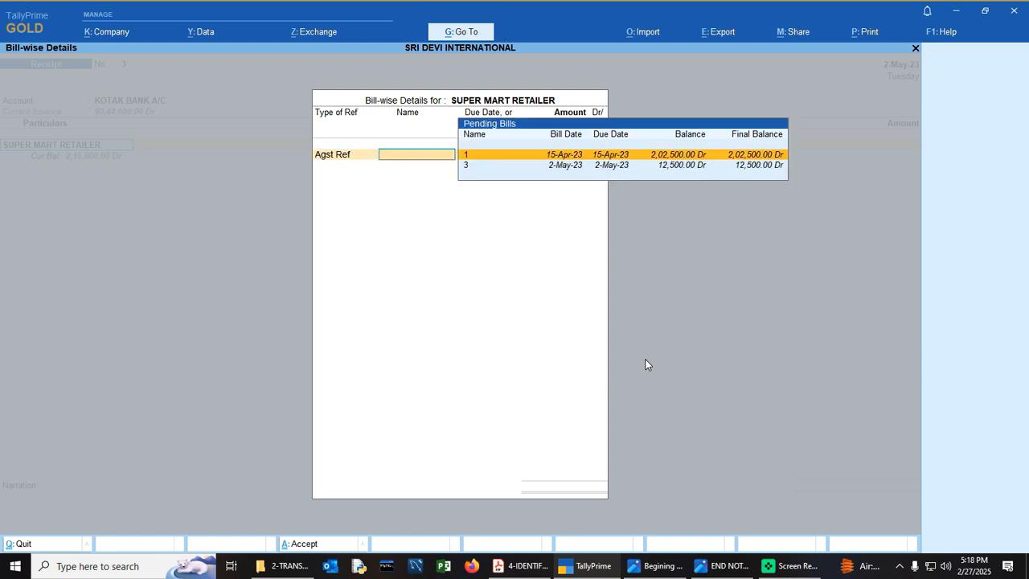
key(Return)
key(Return)
key(Return)
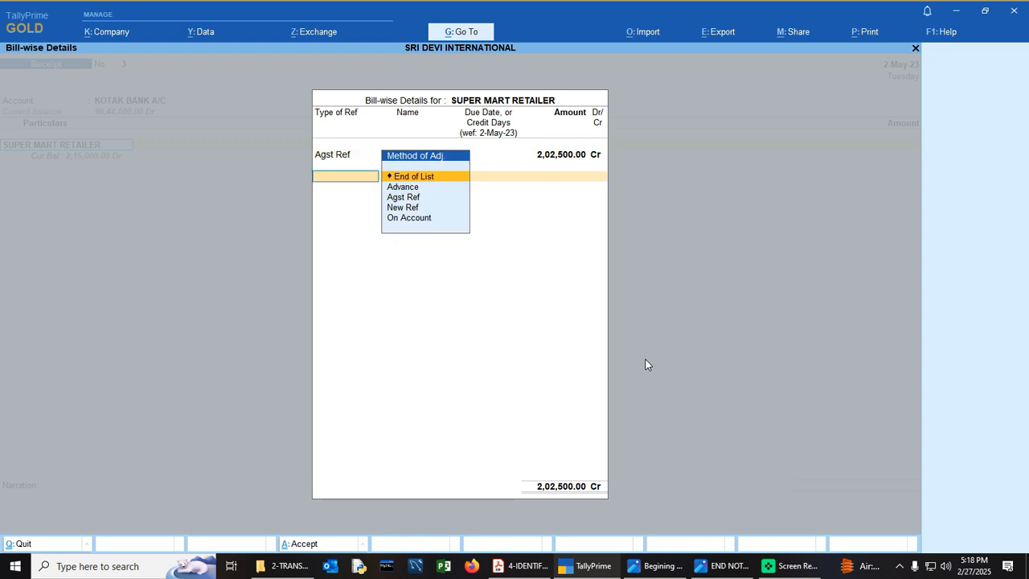
key(Down)
key(Down)
key(Return)
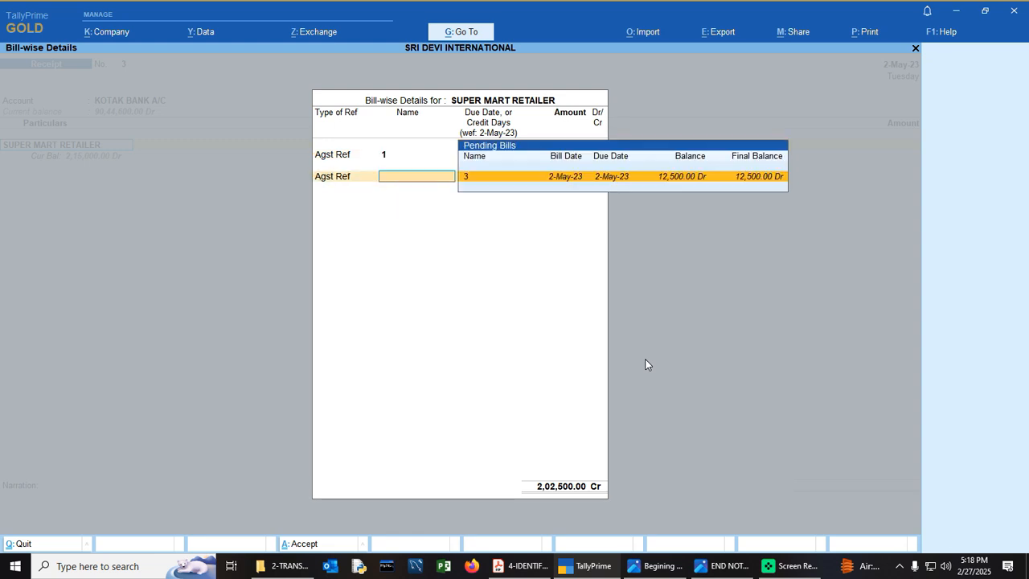
key(Return)
key(Return)
key(Return)
key(Return)
key(Return)
key(Return)
Allocate the receipt as Cheque/DD number 400013 dated 2-May-23 from State Bank of India (India) and save the voucher.
key(Return)
key(Return)
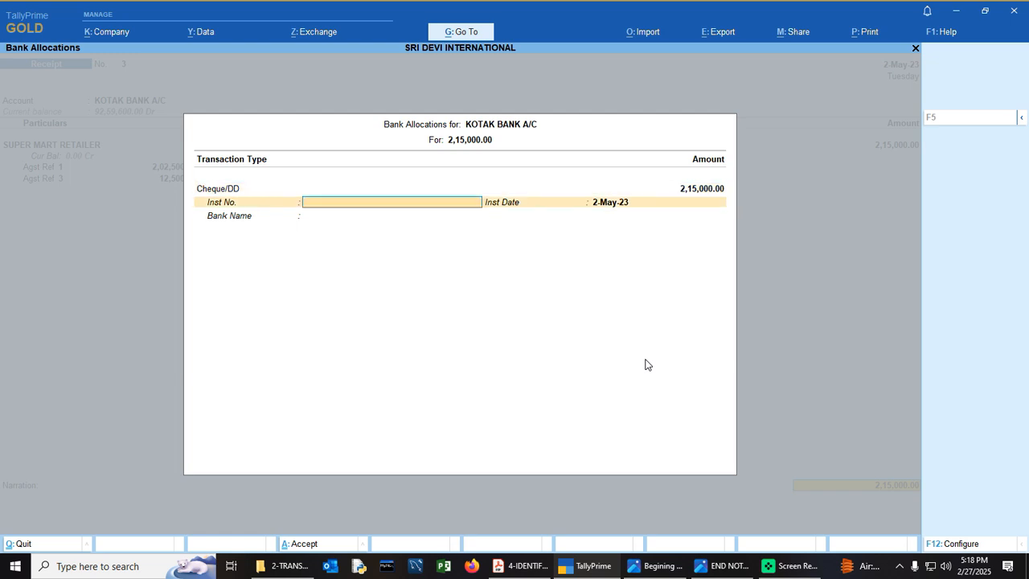
text(400013)
key(Return)
key(Return)
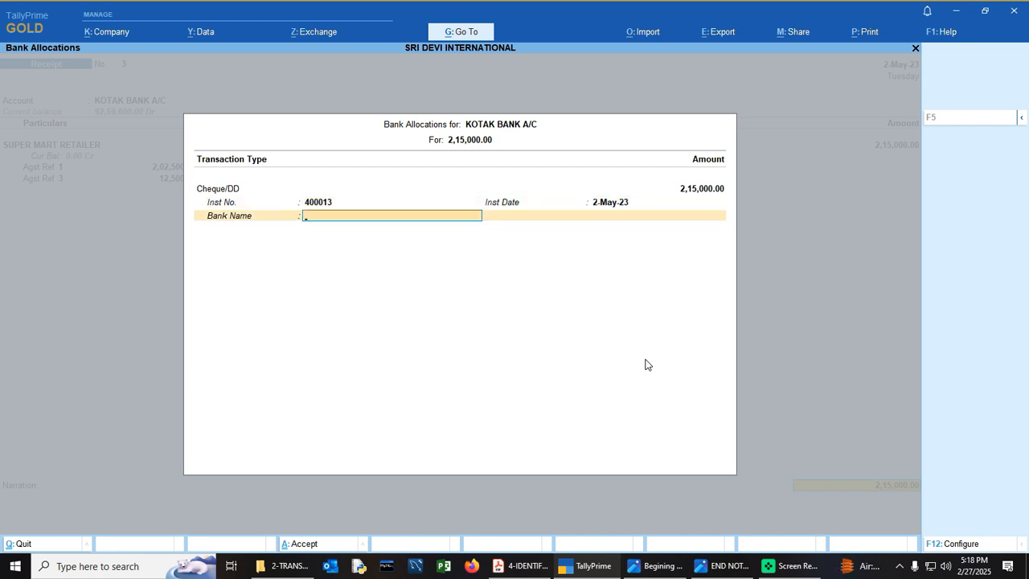
text(STATE)
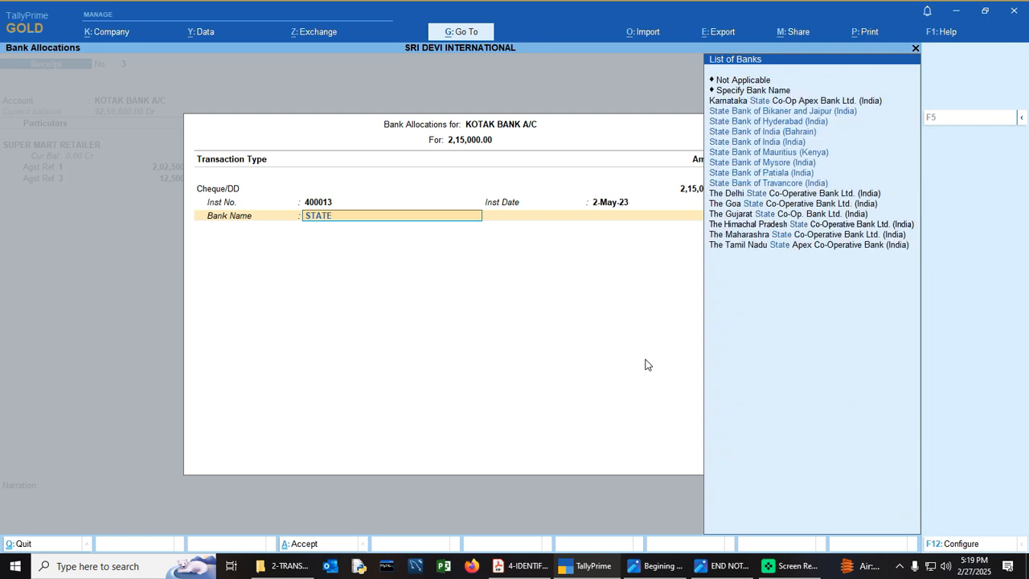
key(Down)
key(Down)
key(Down)
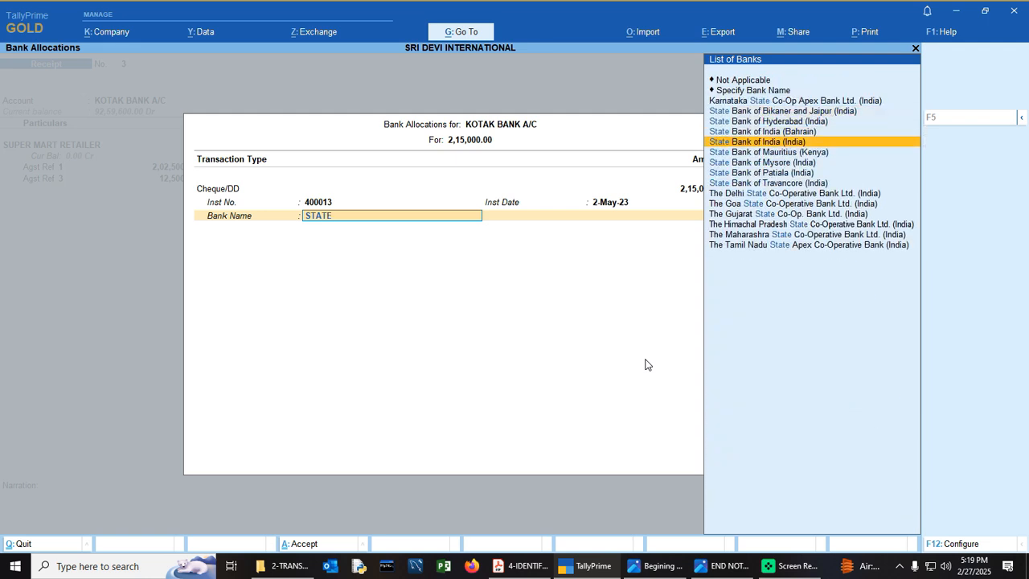
key(Return)
key(Return)
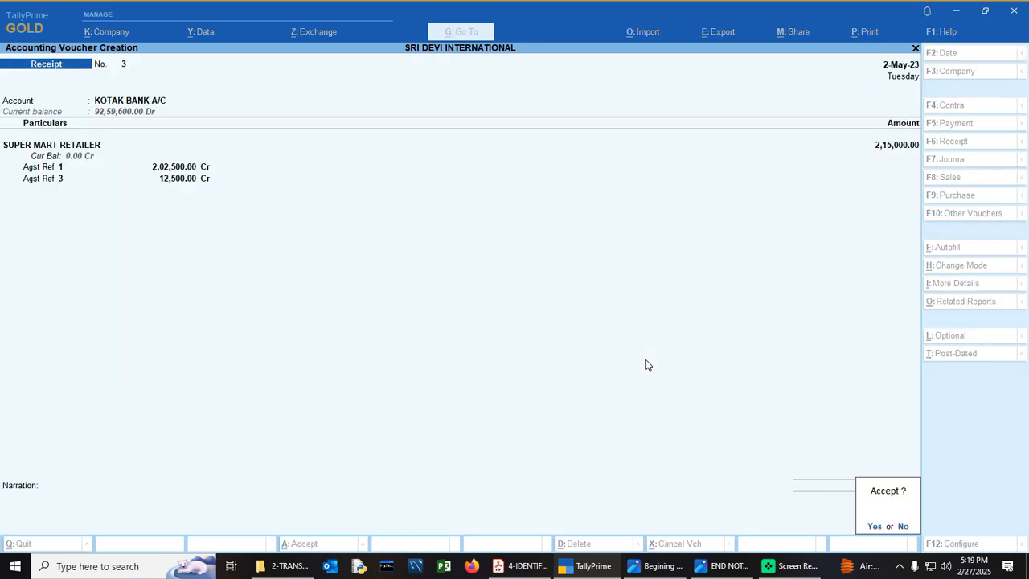
key(Return)
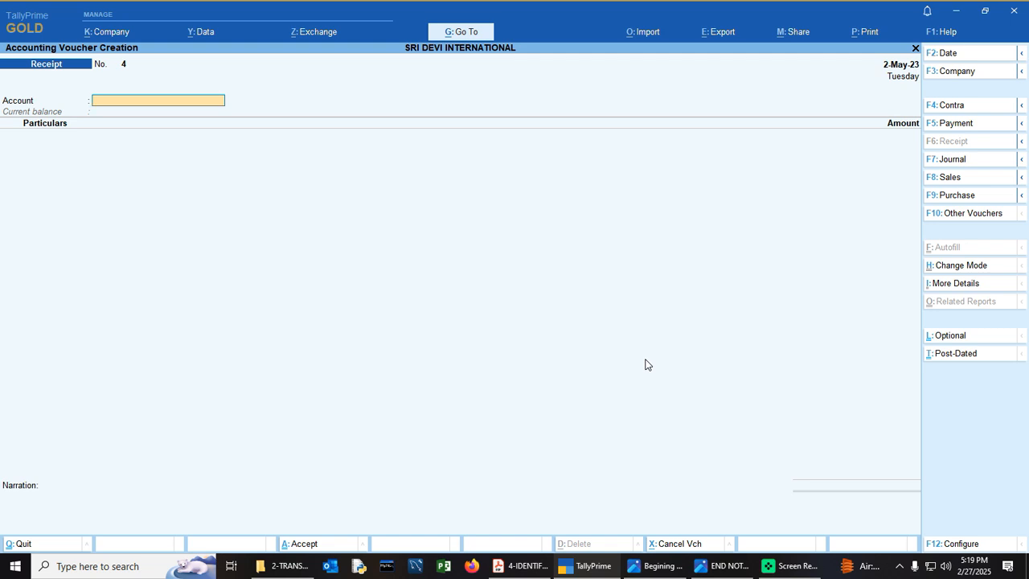
Switch to the END NOTE.PNG image in the photo viewer.
click(706, 568)
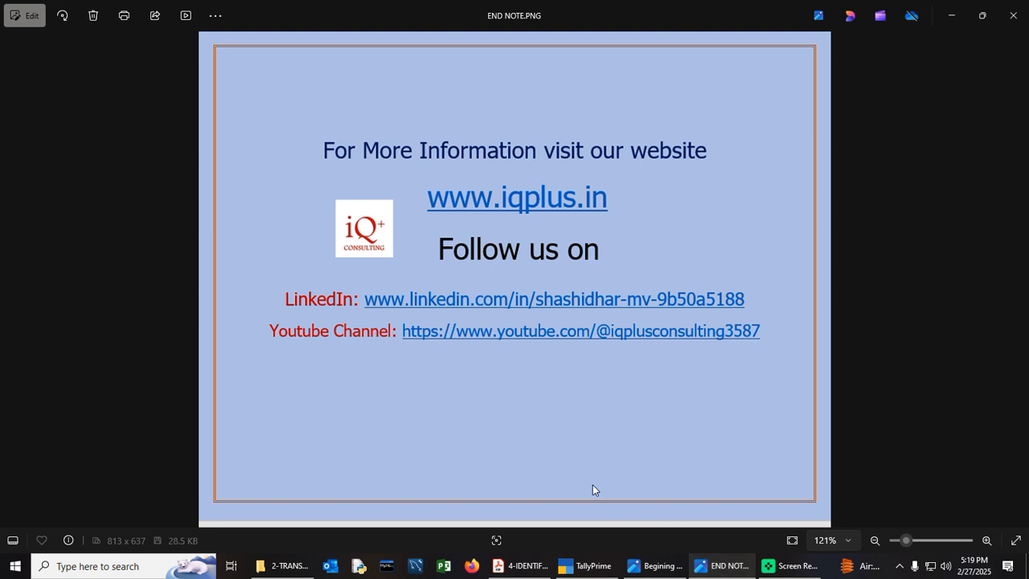